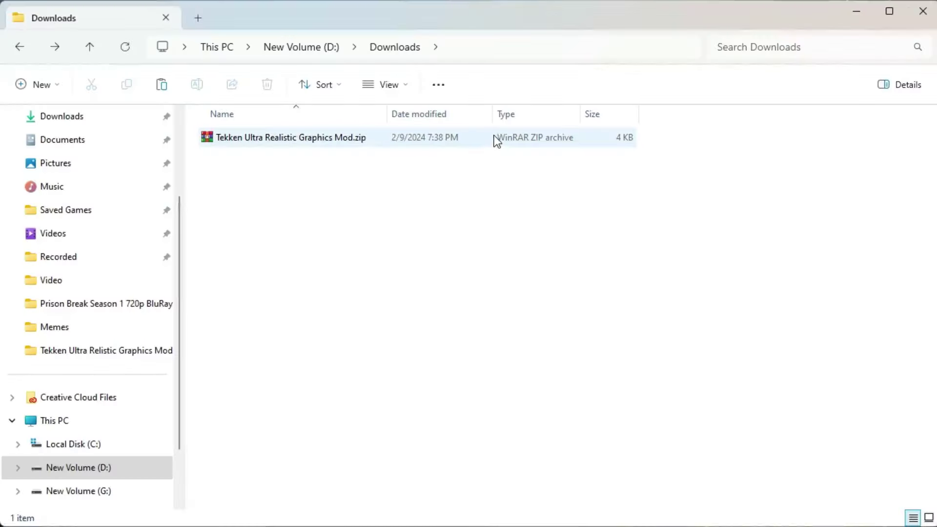
Step: Extract the graphics mod zip into Downloads with WinRAR and open the extracted folder
click(490, 138)
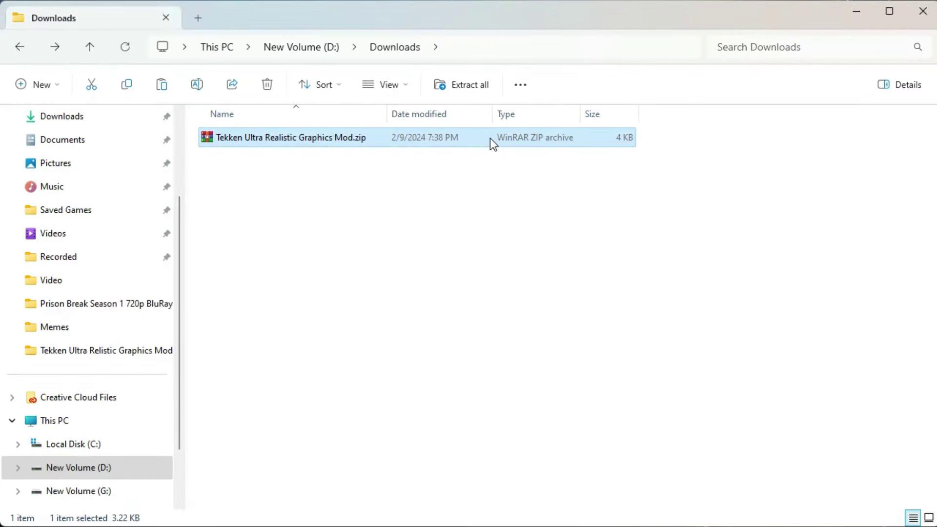
right_click(490, 138)
mouse_move(684, 385)
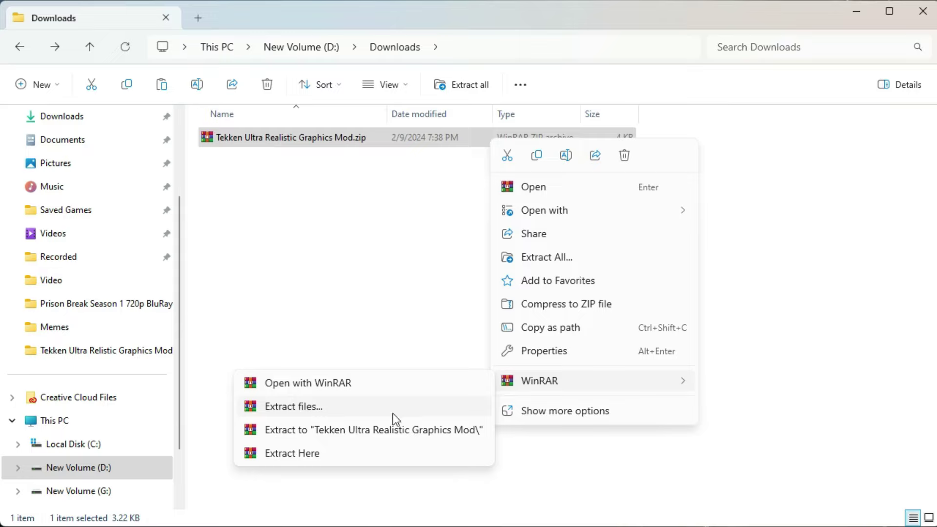
click(366, 452)
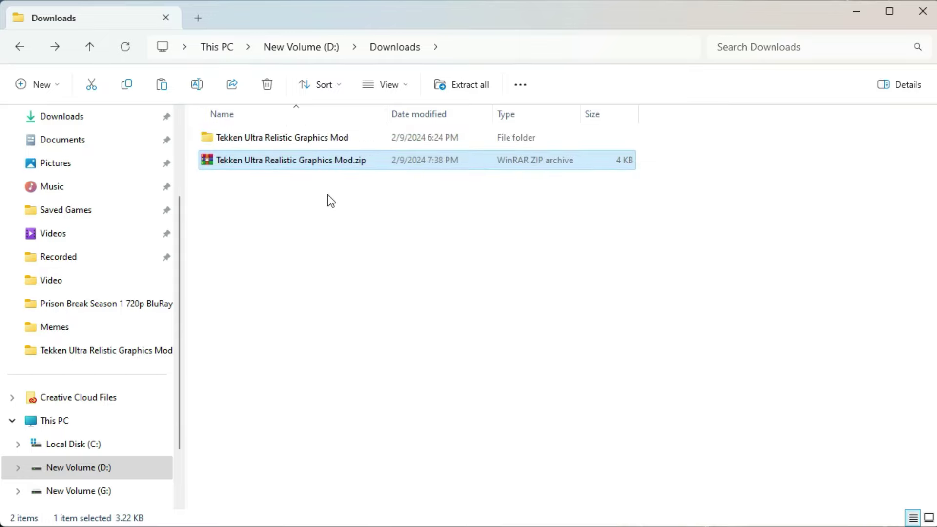
click(330, 137)
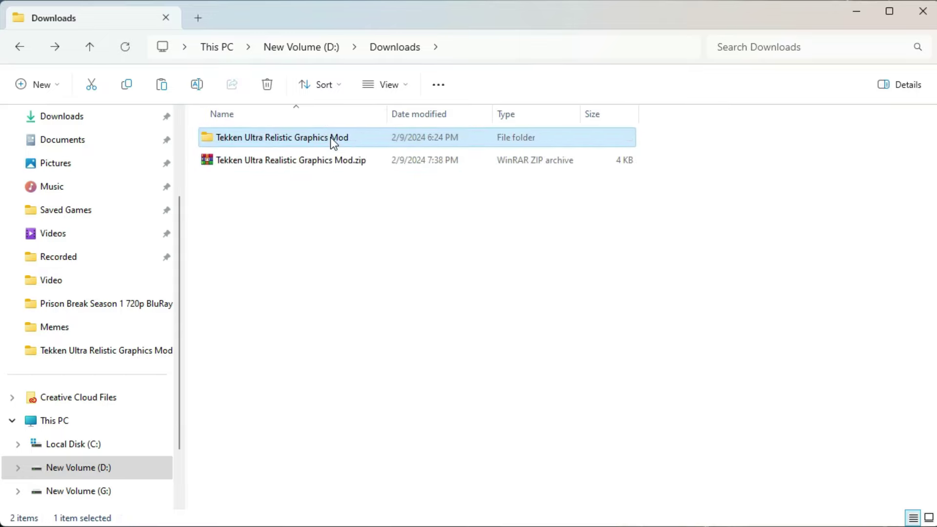
double_click(330, 137)
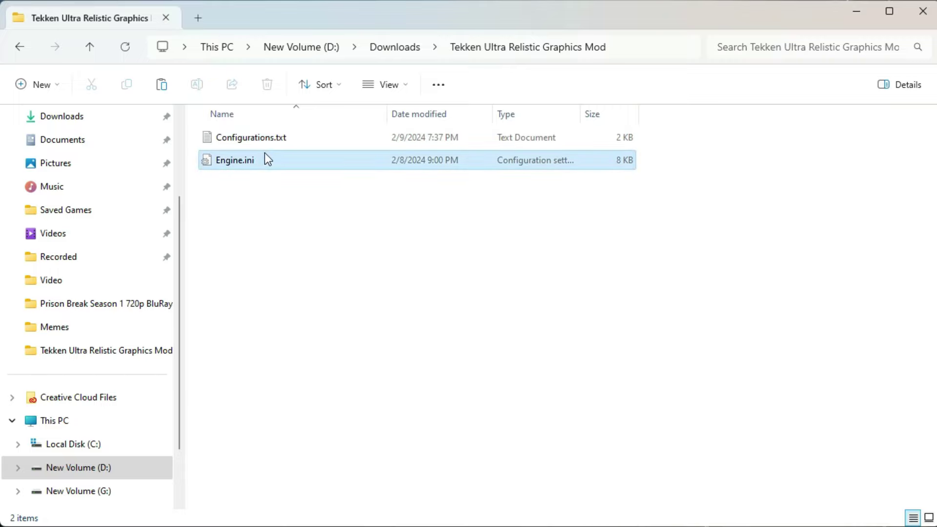
Step: Copy the mod's Engine.ini and open This PC in a new tab
click(265, 155)
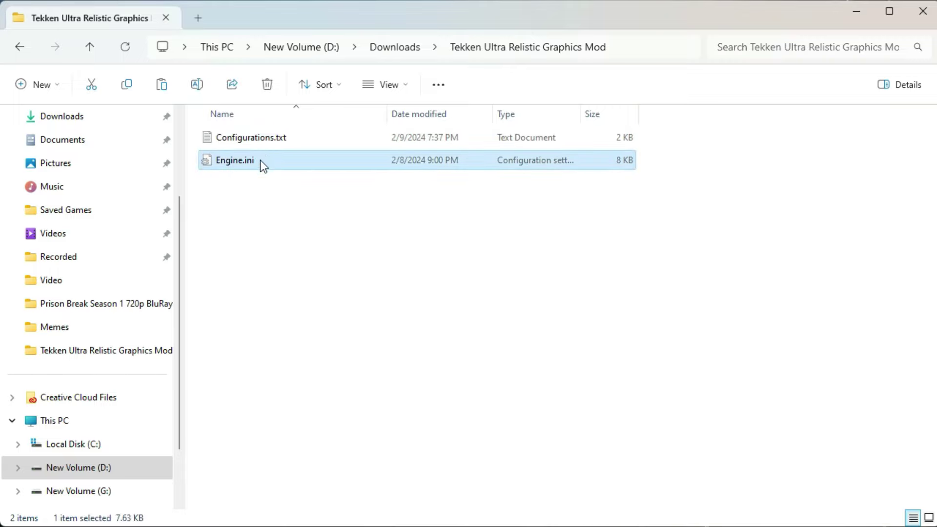
right_click(260, 162)
click(307, 185)
right_click(84, 420)
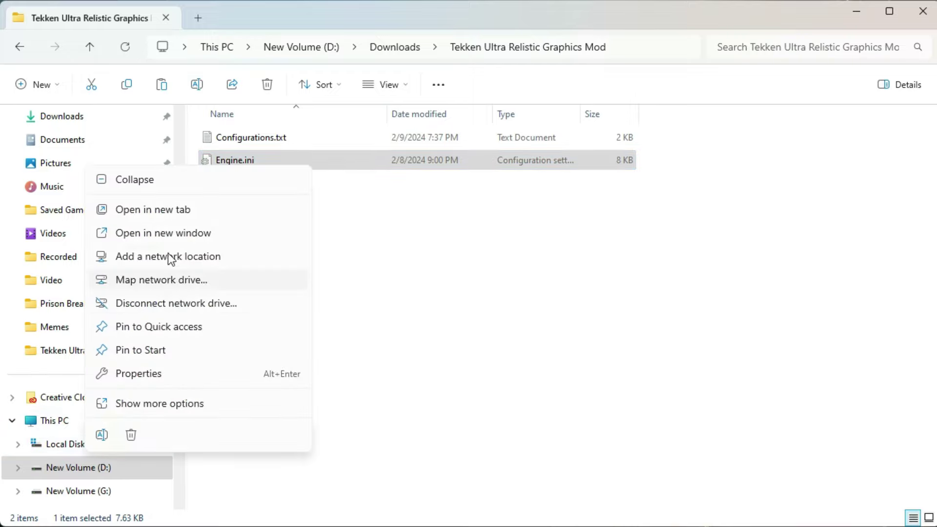
click(157, 215)
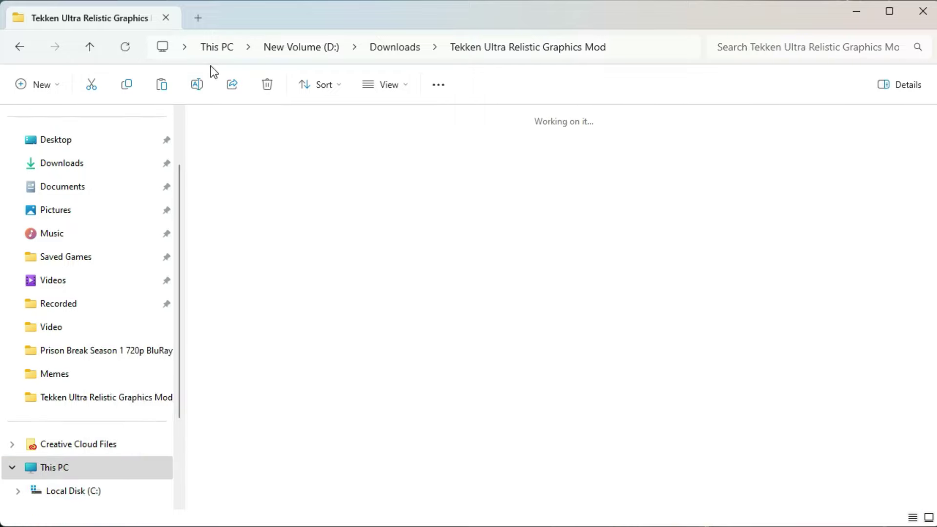
Step: Turn on showing hidden items from the View options
click(371, 89)
mouse_move(419, 358)
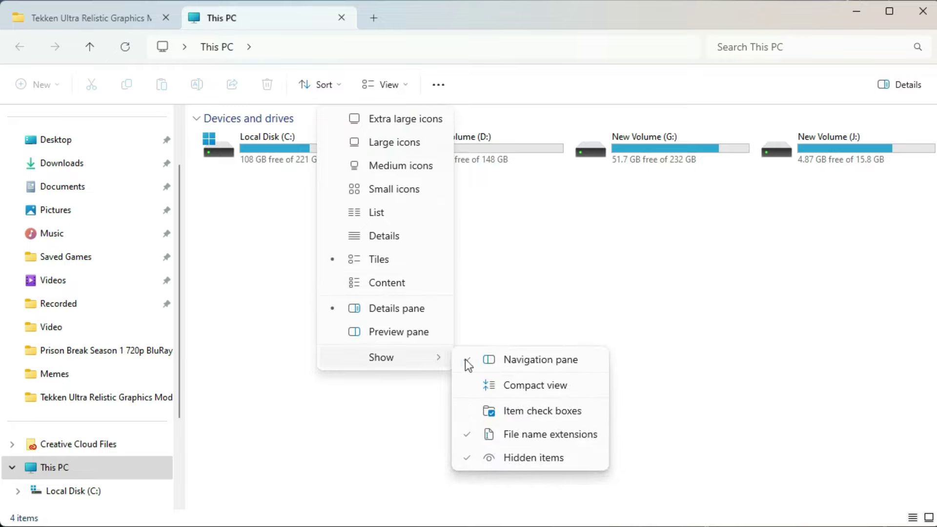
click(535, 451)
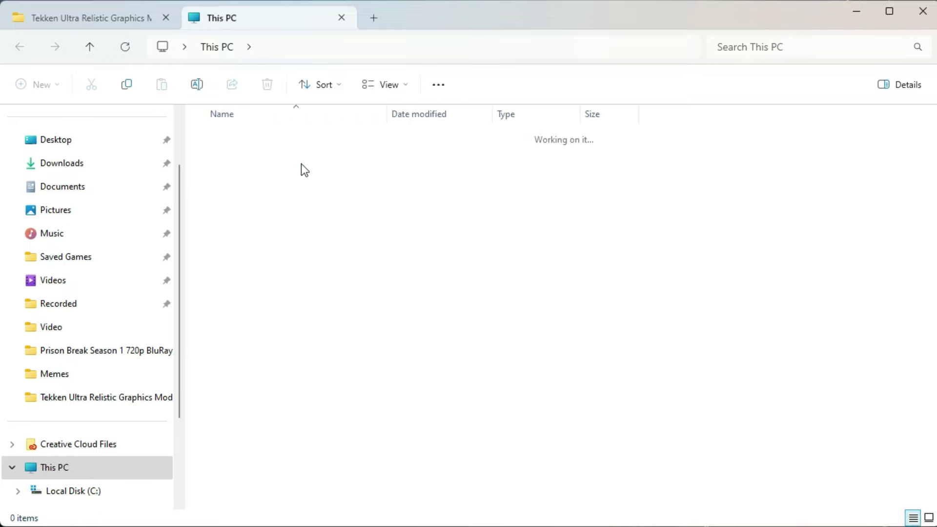
Step: Navigate to the user's AppData\Local\TEKKEN 8\Saved\Config\Windows folder
double_click(300, 163)
double_click(251, 226)
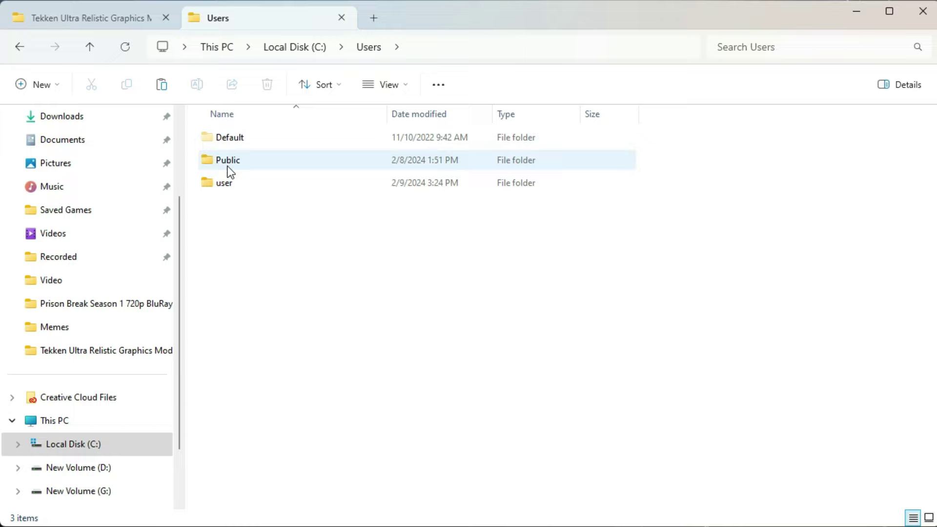
double_click(223, 182)
double_click(256, 160)
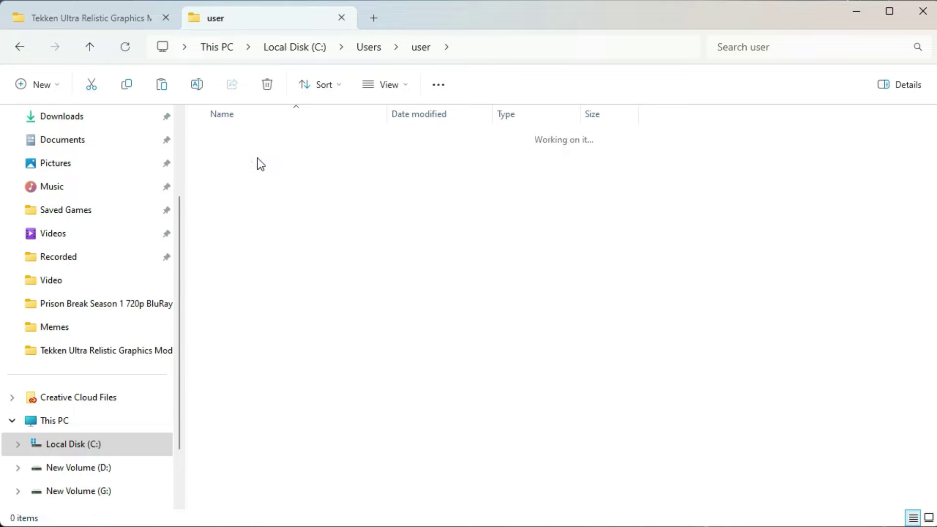
click(258, 160)
double_click(271, 139)
key(t)
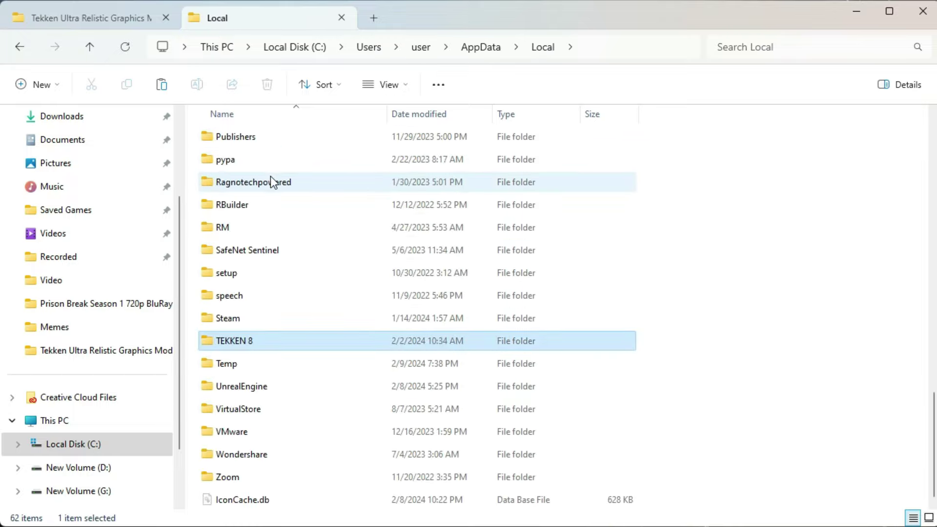
double_click(285, 340)
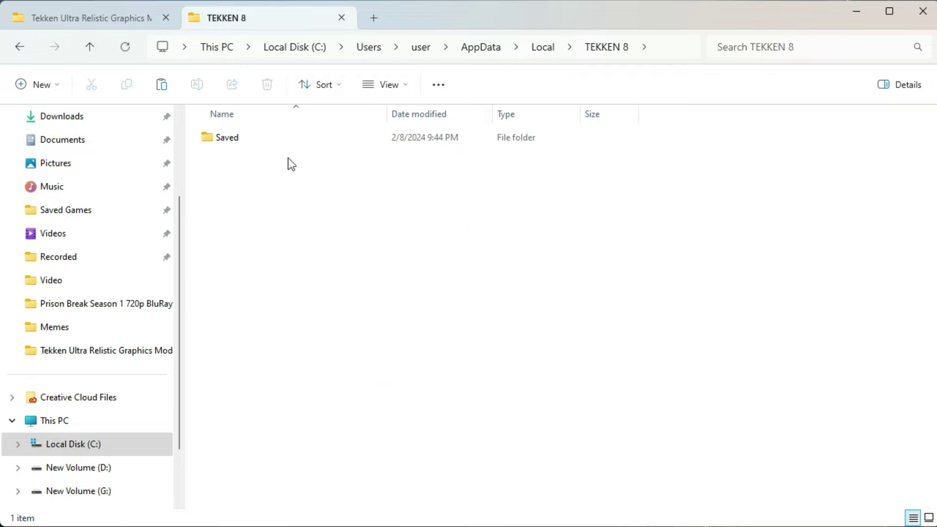
double_click(227, 137)
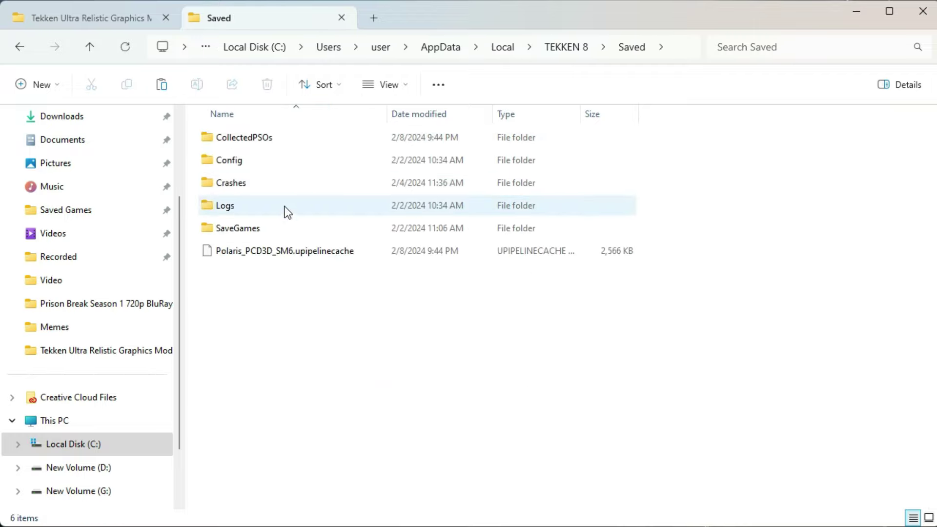
double_click(258, 162)
double_click(244, 157)
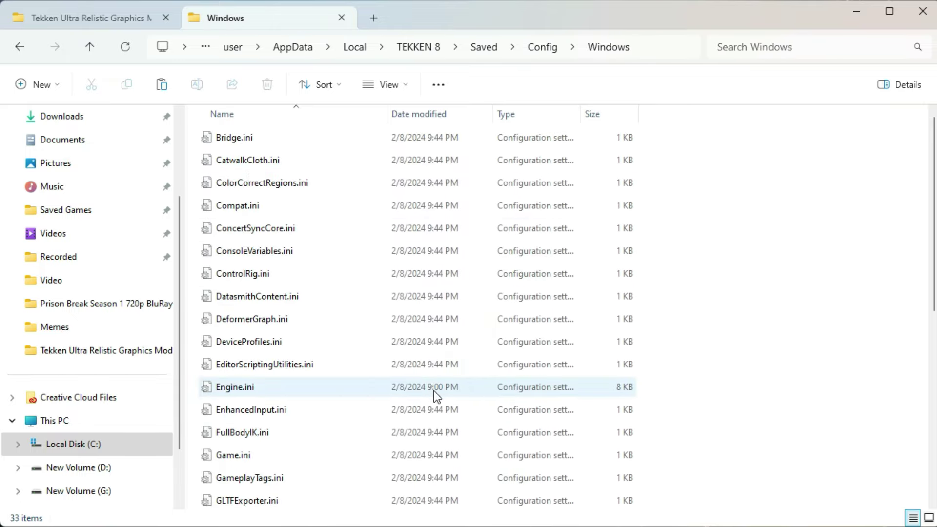
Step: Delete the game's original Engine.ini and paste the mod's Engine.ini in its place
right_click(435, 393)
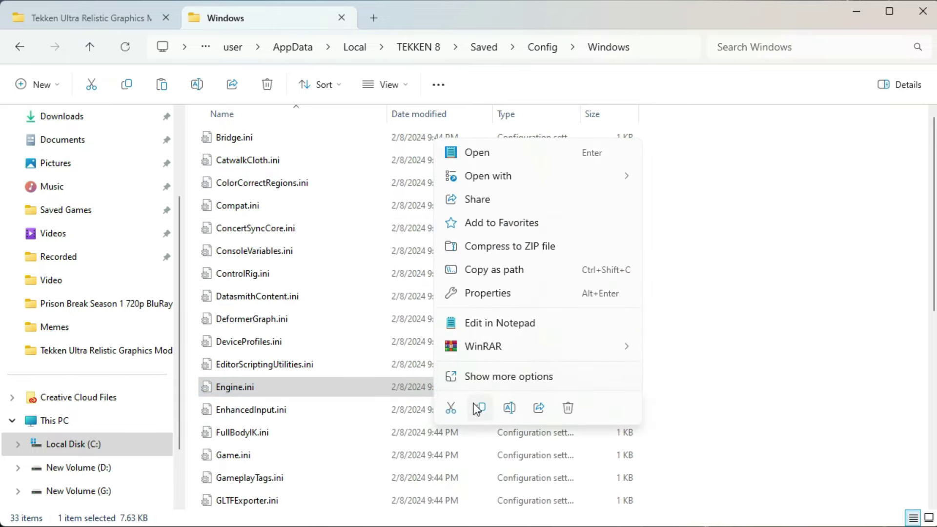
click(566, 405)
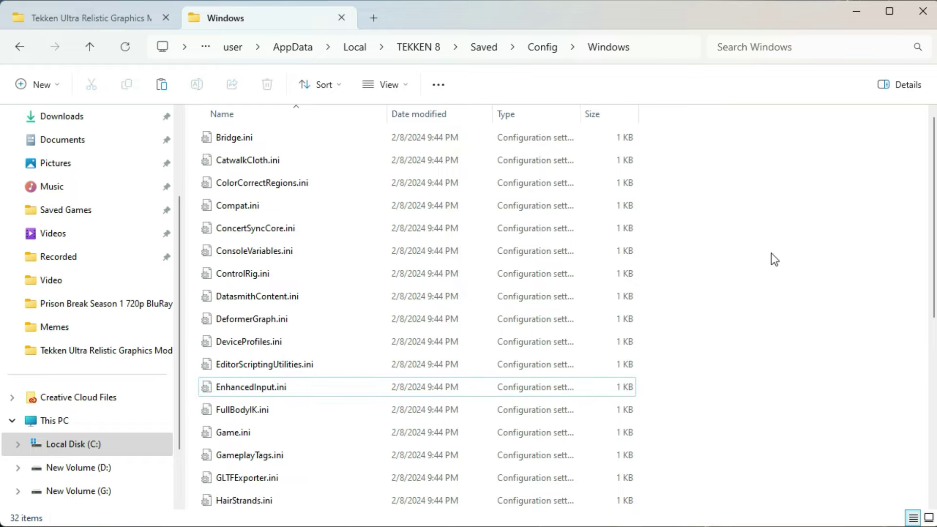
right_click(748, 243)
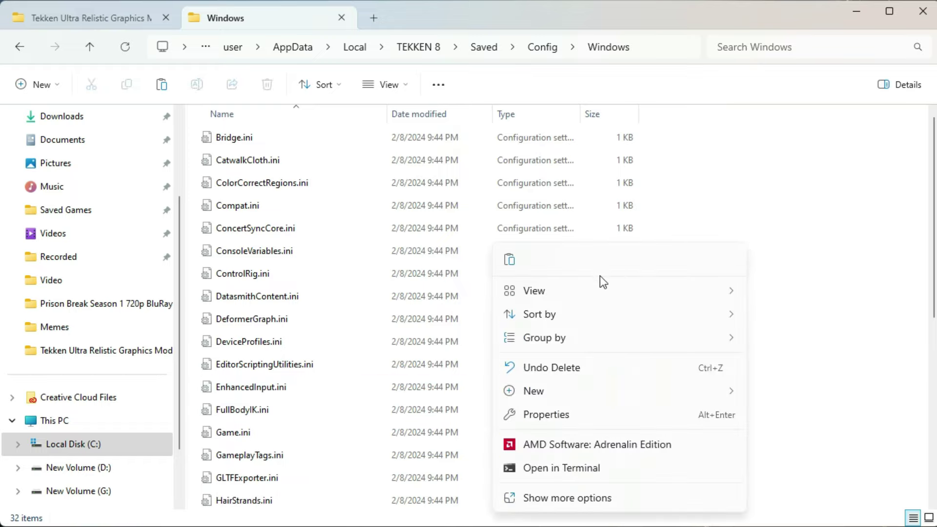
click(509, 260)
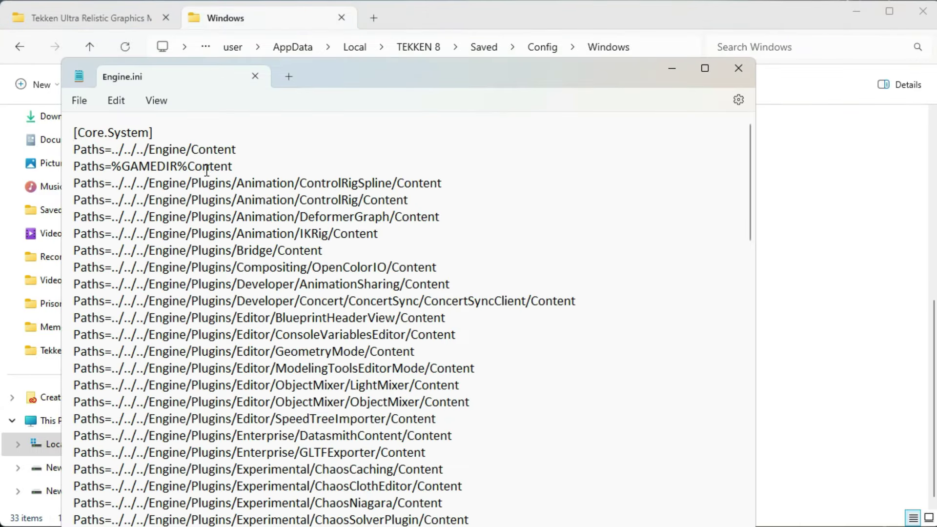
Step: Open the mod's Configurations.txt in Notepad and move its window up and right
scroll(206, 171, down, 20)
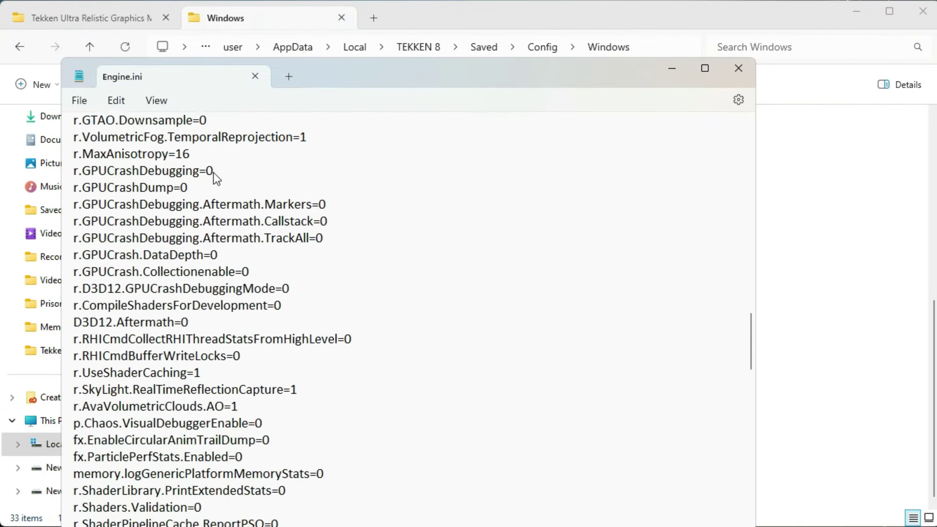
scroll(213, 172, up, 6)
click(96, 15)
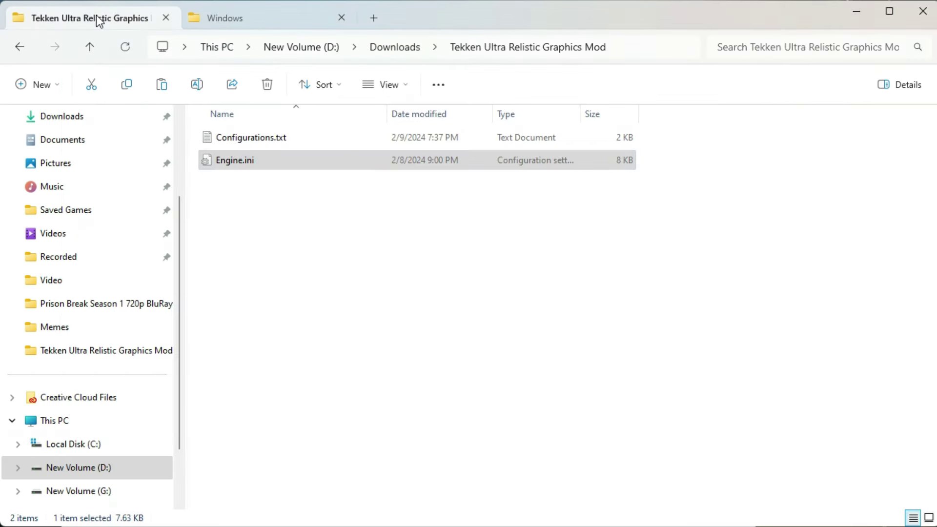
double_click(239, 137)
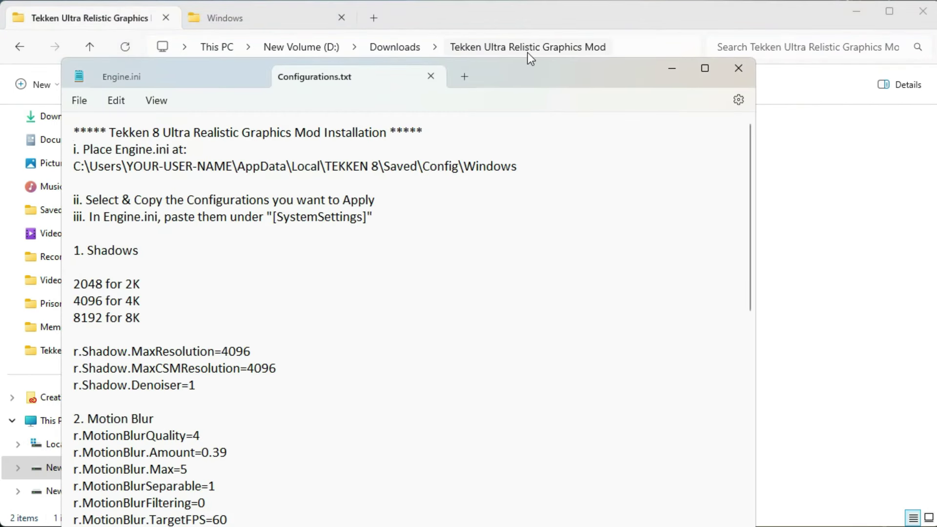
drag(545, 79, 569, 34)
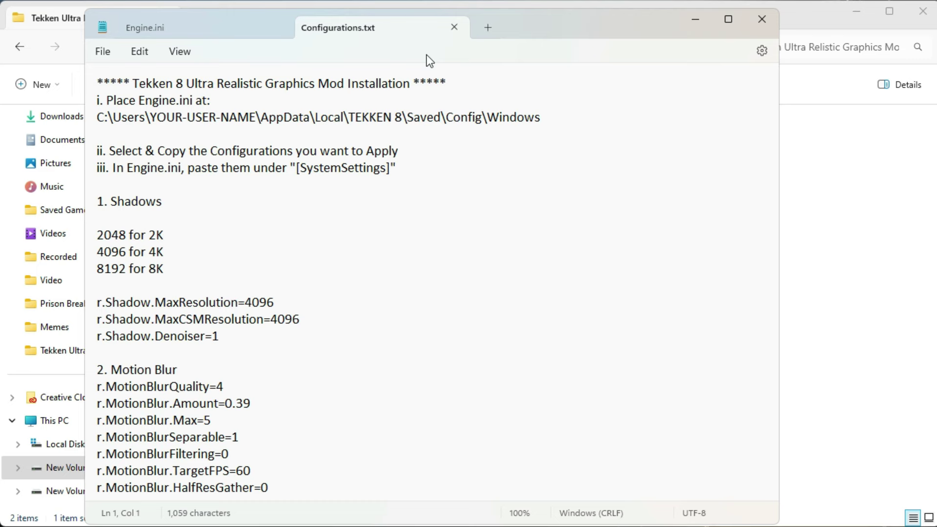
Step: Insert an empty line directly under [SystemSettings] in Engine.ini
click(172, 28)
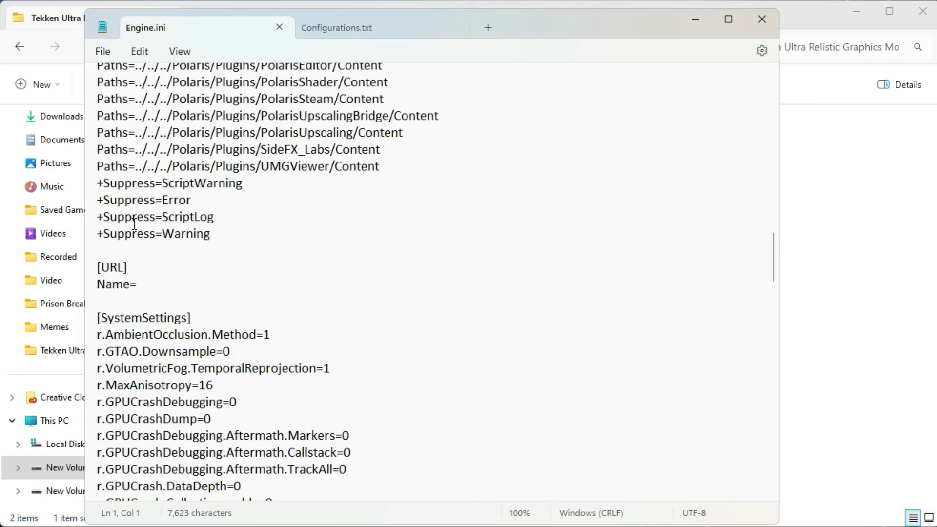
click(200, 316)
key(Return)
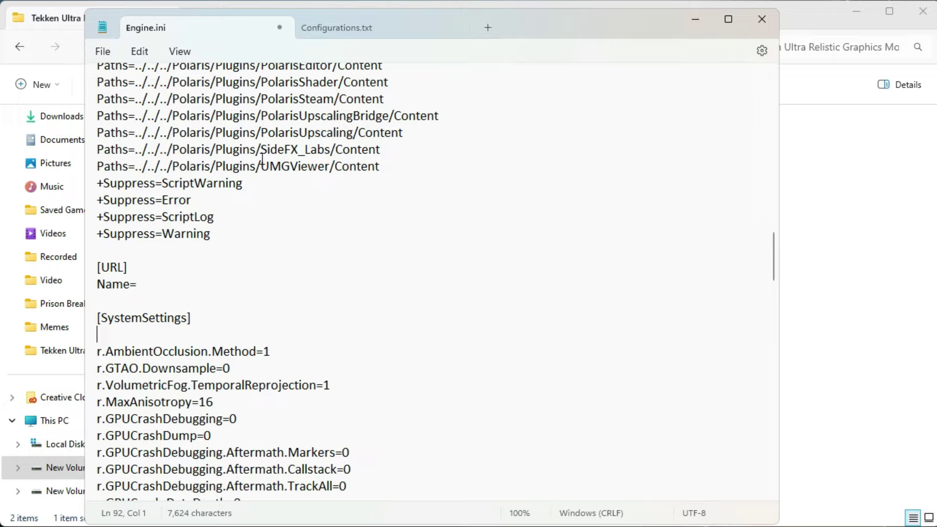
Step: Paste the three shadow setting lines under [SystemSettings] in Engine.ini
click(341, 28)
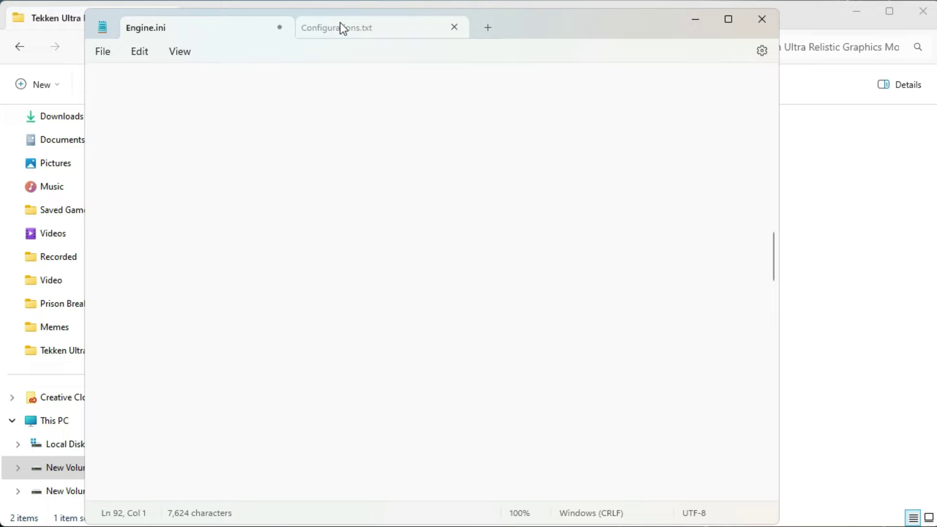
scroll(246, 264, down, 2)
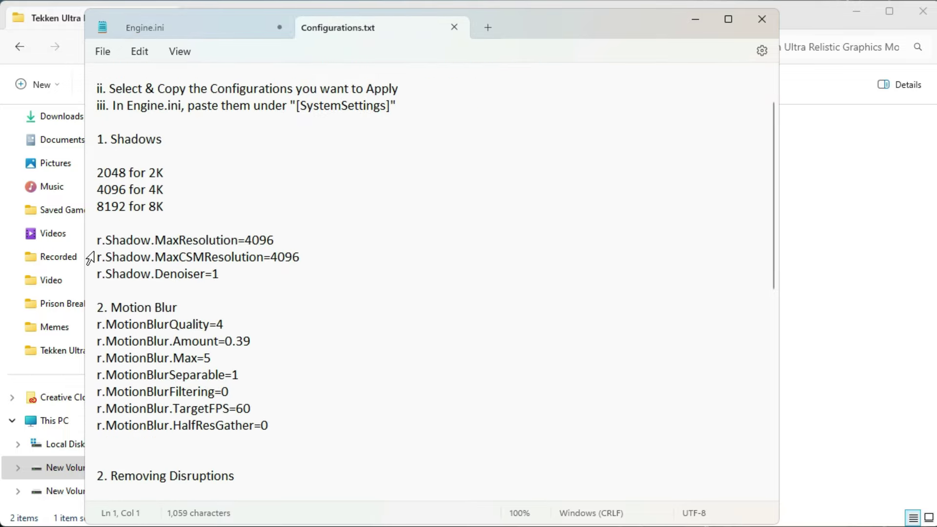
drag(97, 240, 272, 280)
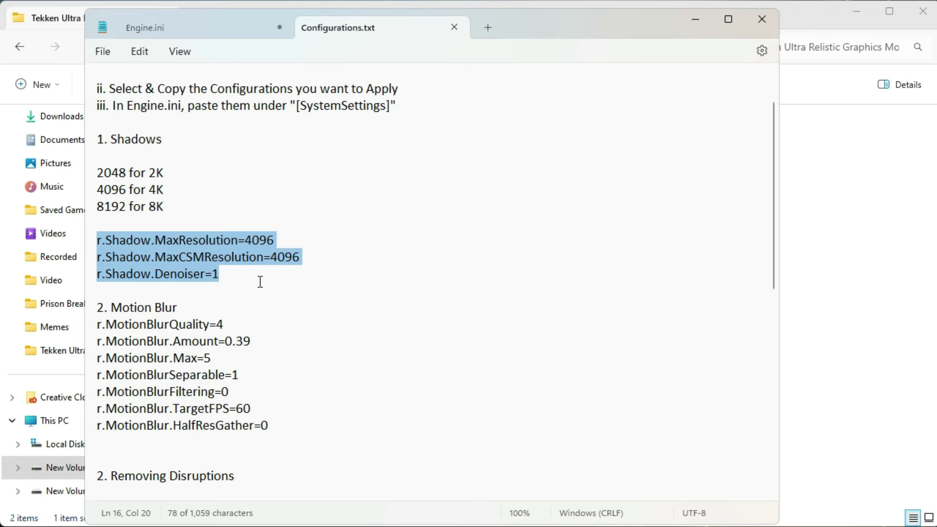
click(192, 34)
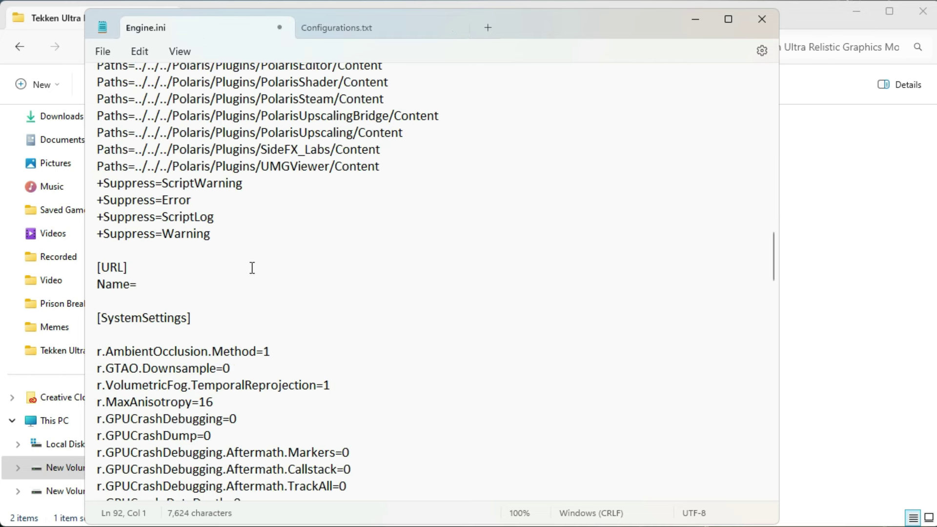
key(ctrl+v)
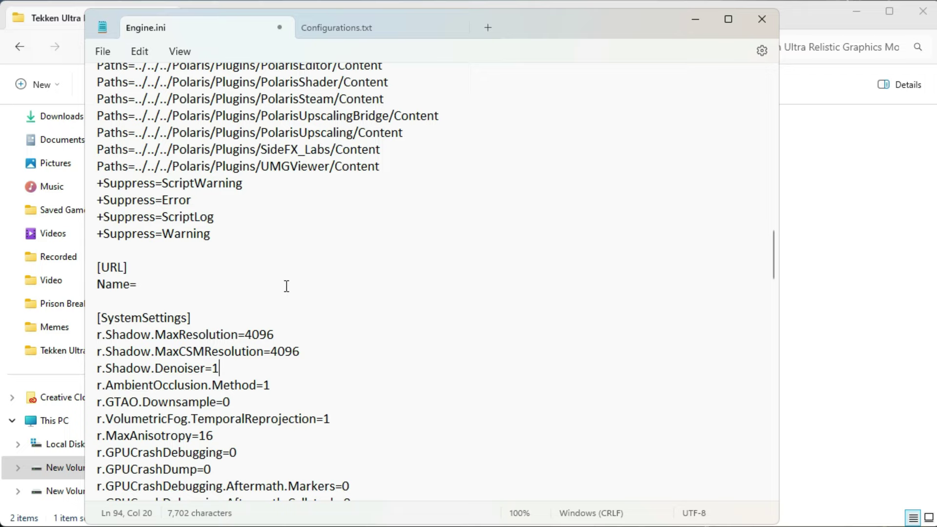
key(Return)
Step: Paste the seven motion blur setting lines after r.Shadow.Denoiser=1
click(348, 30)
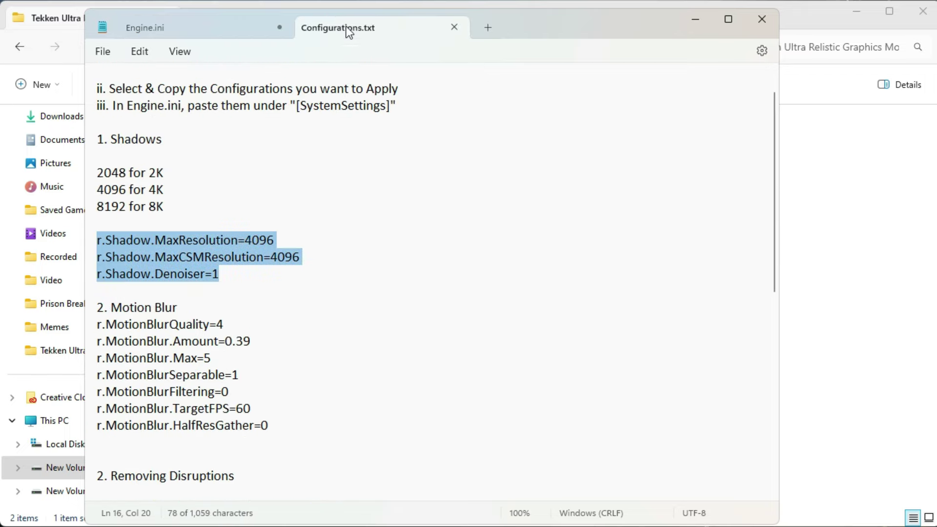
click(199, 393)
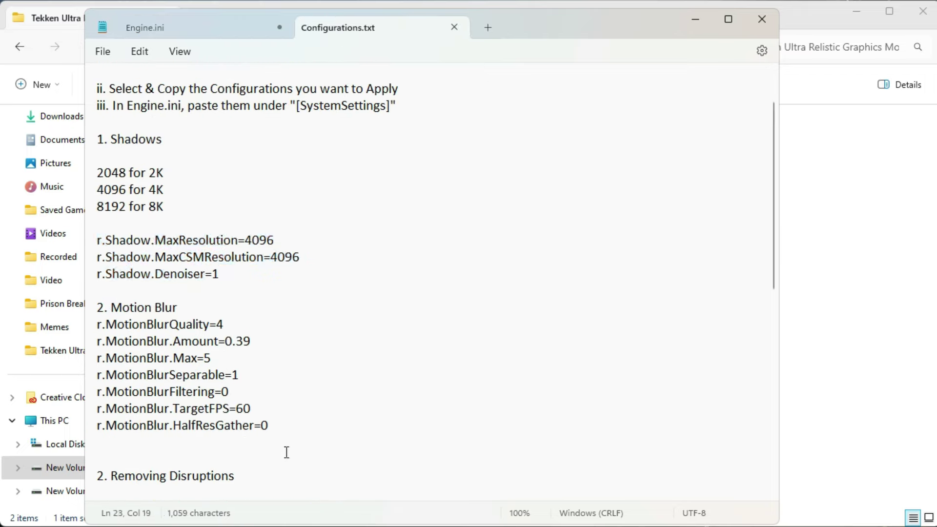
drag(286, 429, 98, 326)
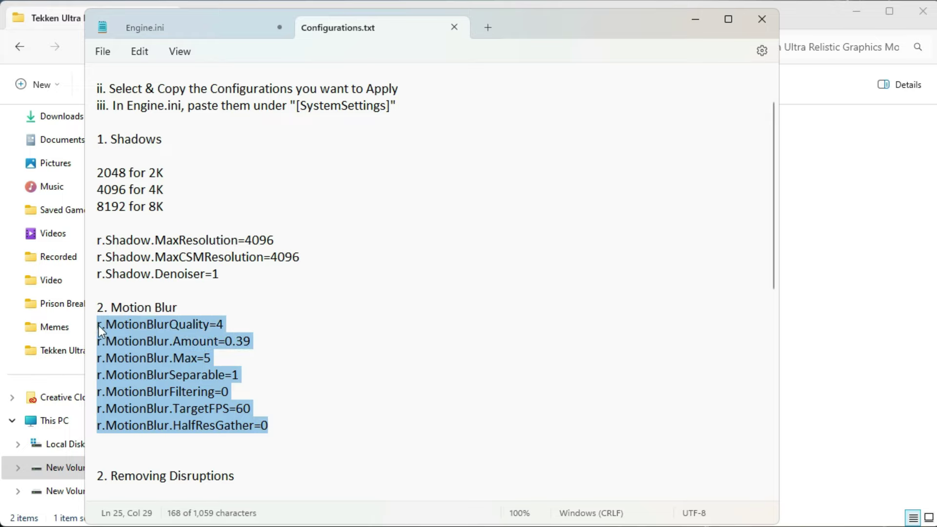
click(178, 31)
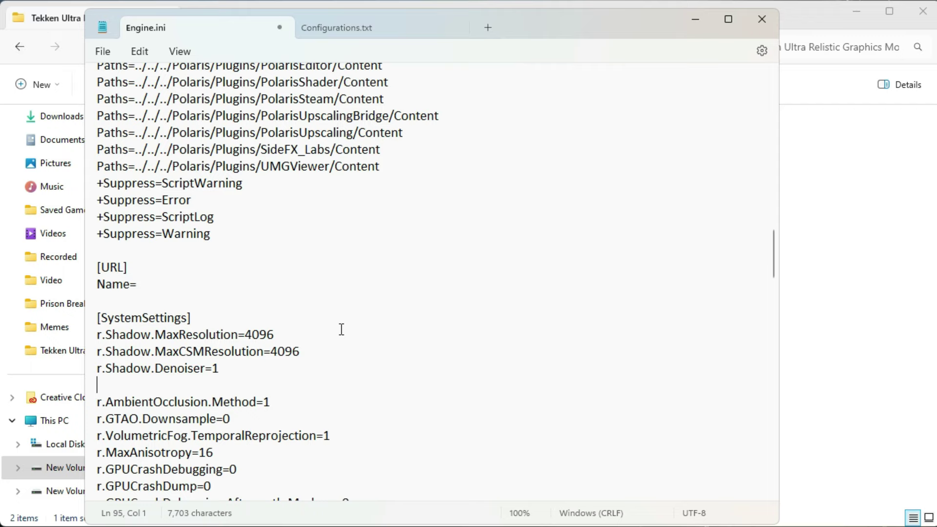
key(ctrl+v)
scroll(344, 336, down, 4)
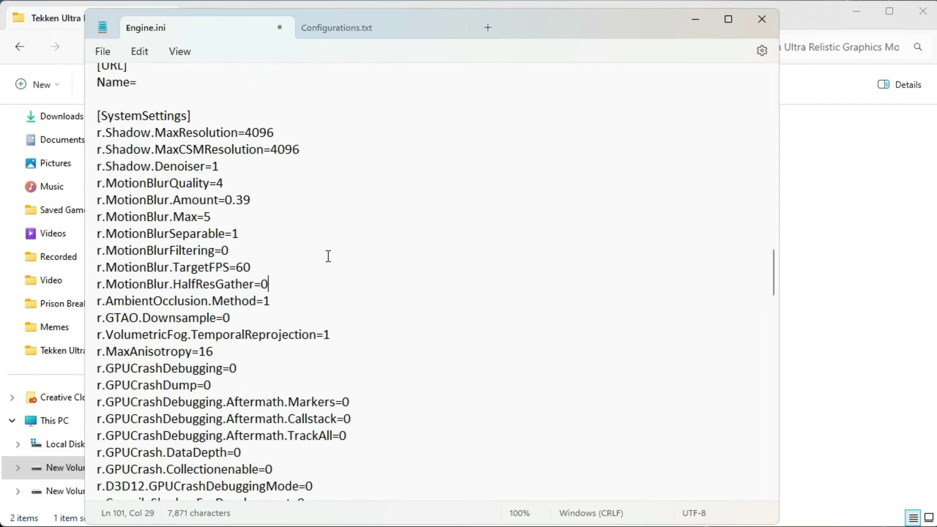
key(Return)
Step: Remove the blank lines between the disruption-removal settings in Configurations.txt
click(367, 25)
scroll(334, 224, down, 8)
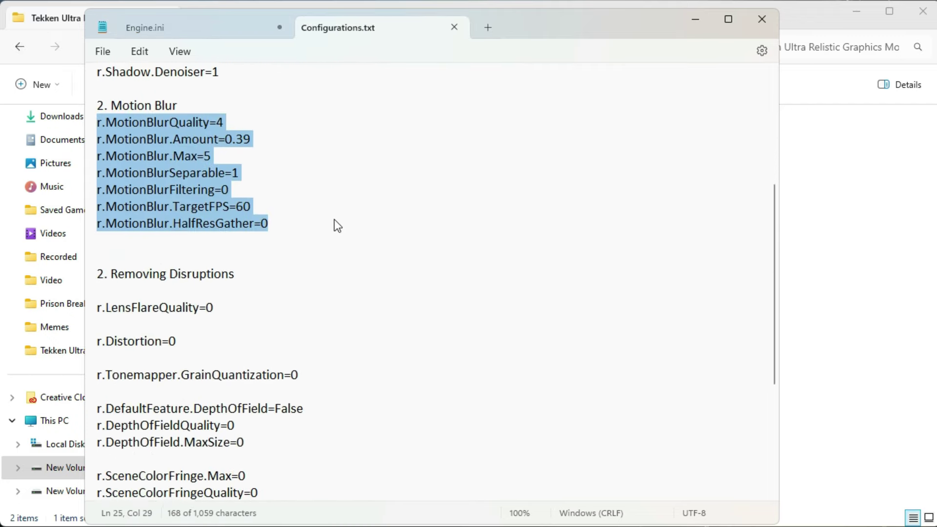
click(167, 157)
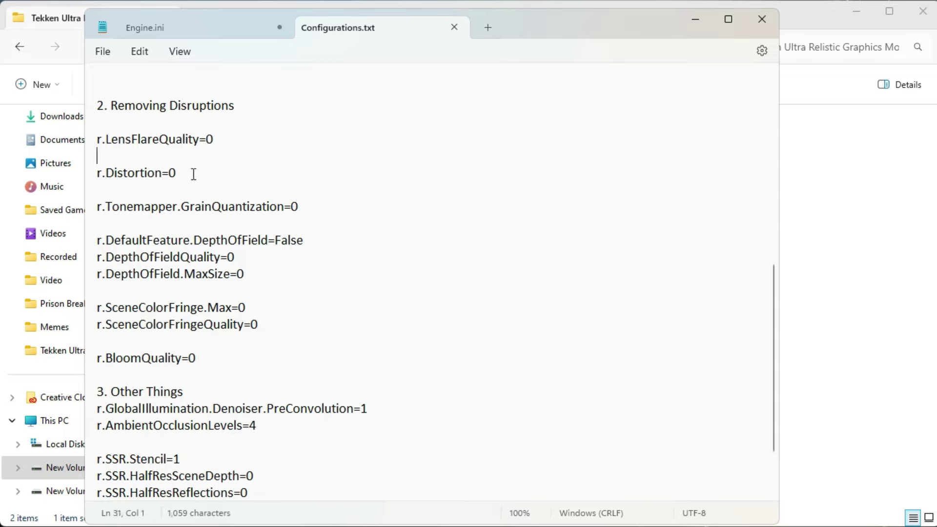
key(BackSpace)
click(146, 172)
key(BackSpace)
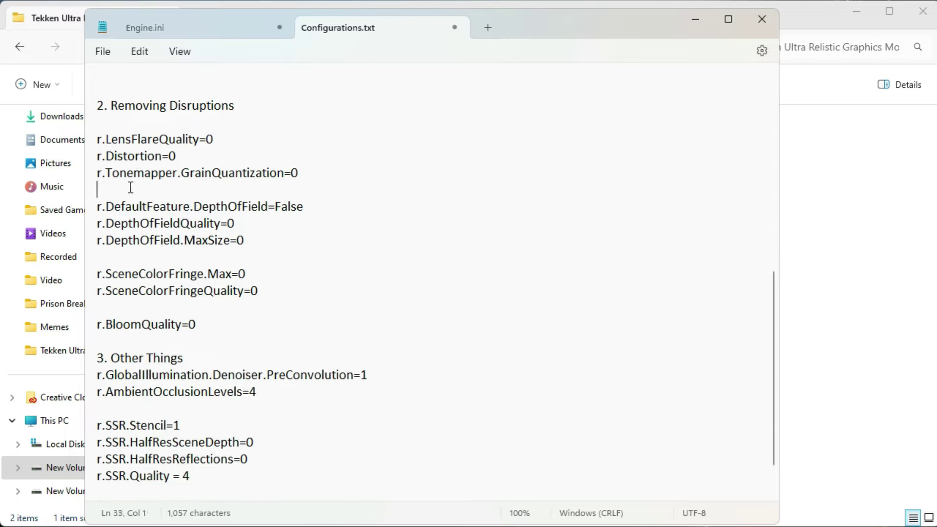
click(132, 190)
key(BackSpace)
click(170, 239)
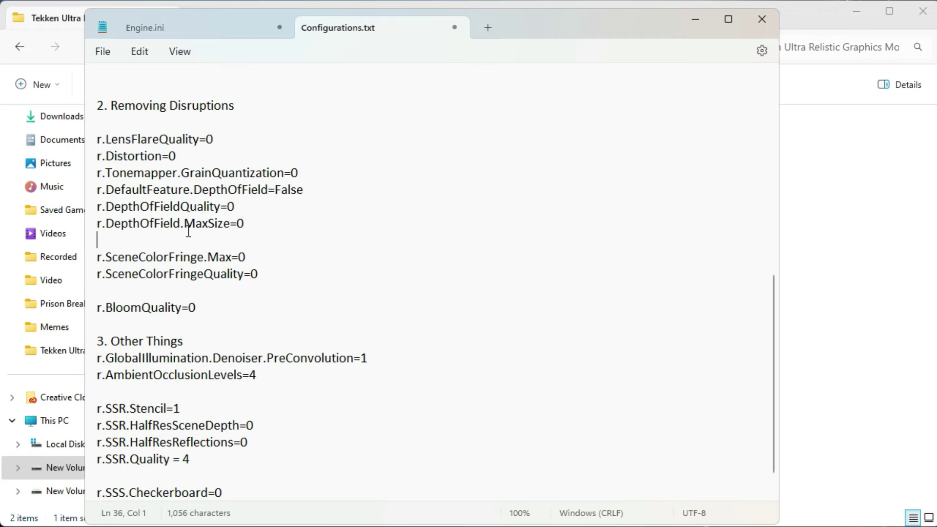
key(BackSpace)
click(174, 277)
key(BackSpace)
Step: Paste the disruption-removal settings, through r.BloomQuality=0, after the motion blur lines
drag(198, 274, 98, 139)
key(ctrl+c)
click(195, 29)
key(ctrl+v)
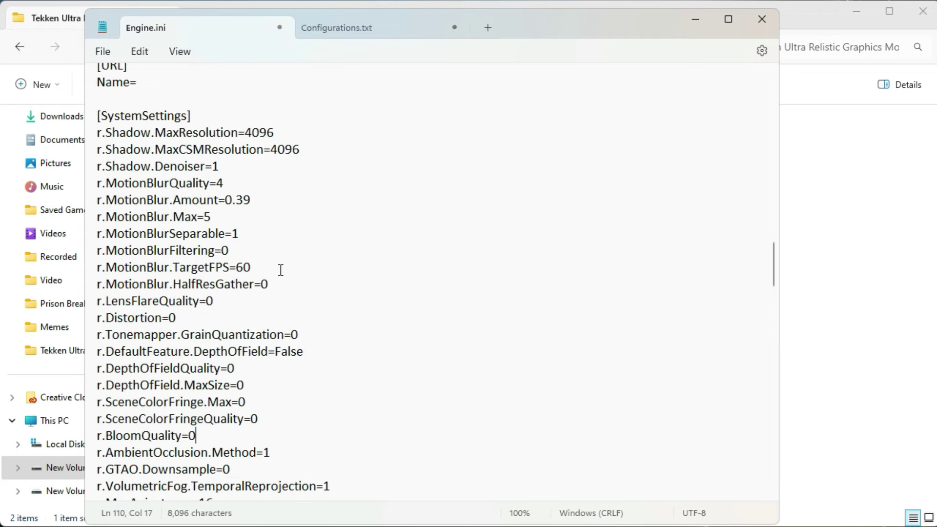
key(Return)
Step: Tidy the Other Things block's blank lines and paste it after r.BloomQuality=0
click(318, 30)
click(286, 245)
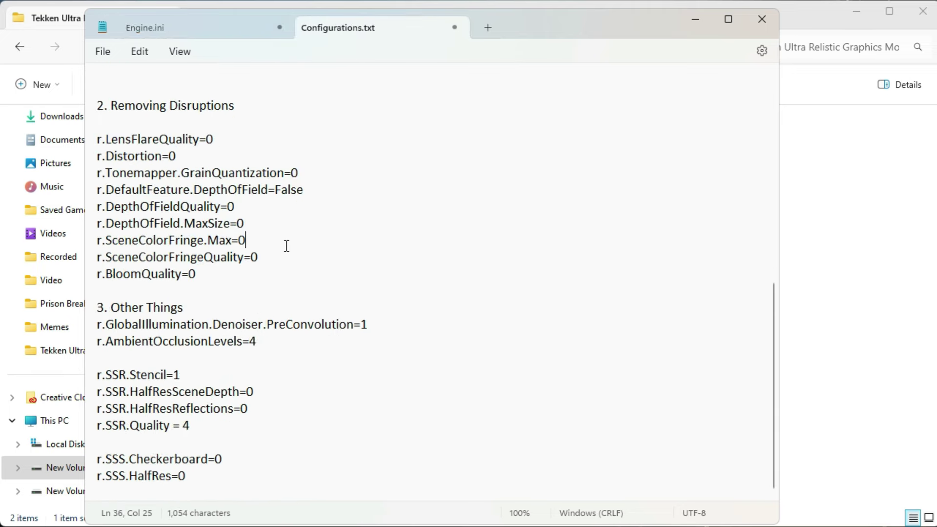
click(229, 359)
key(BackSpace)
key(BackSpace)
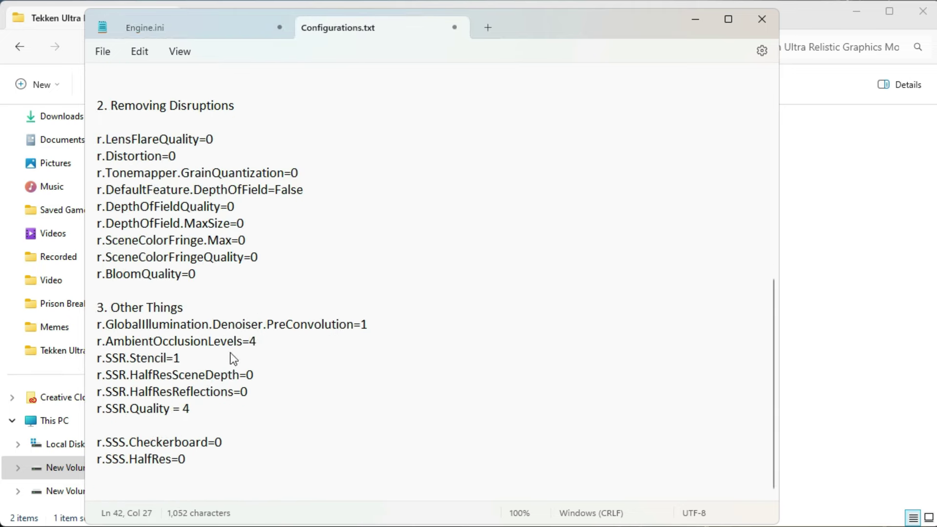
key(BackSpace)
key(BackSpace)
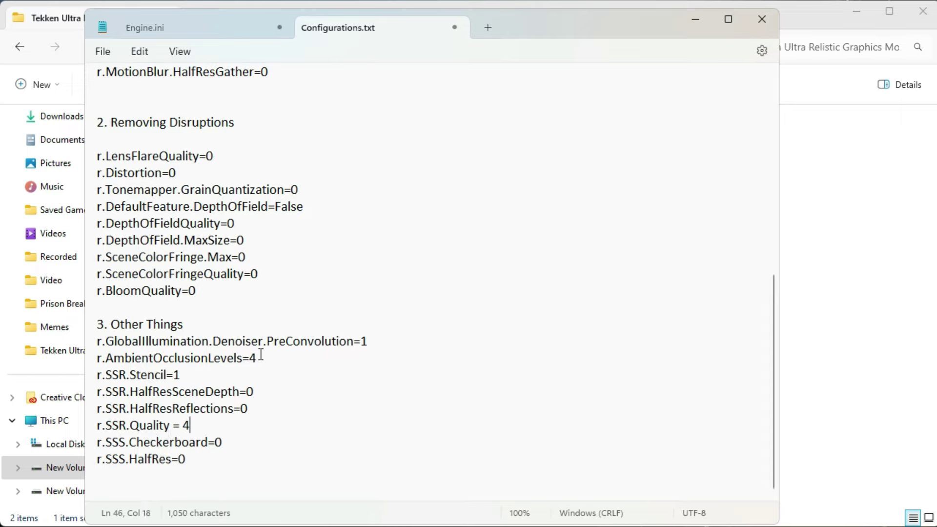
drag(208, 460, 98, 341)
key(ctrl+c)
click(169, 21)
key(ctrl+v)
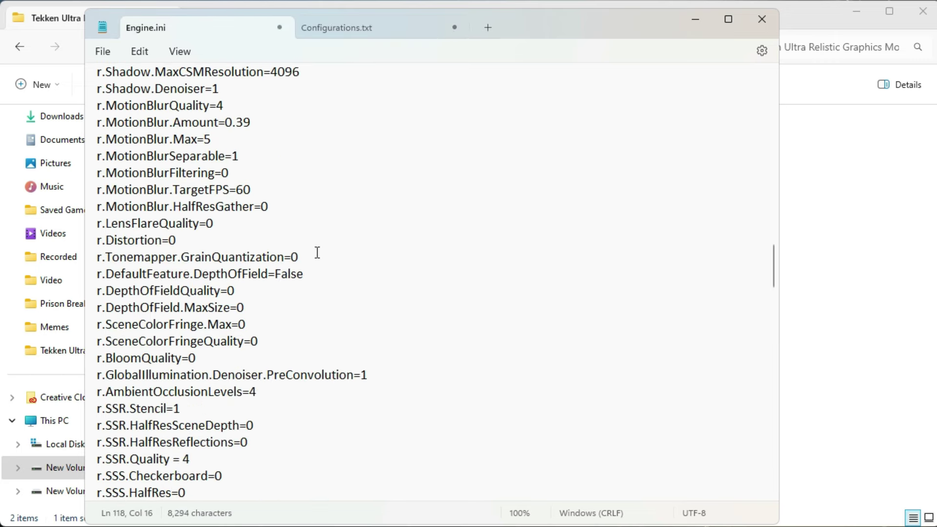
Step: Save the modified Engine.ini and close Notepad
click(103, 52)
click(114, 149)
click(768, 19)
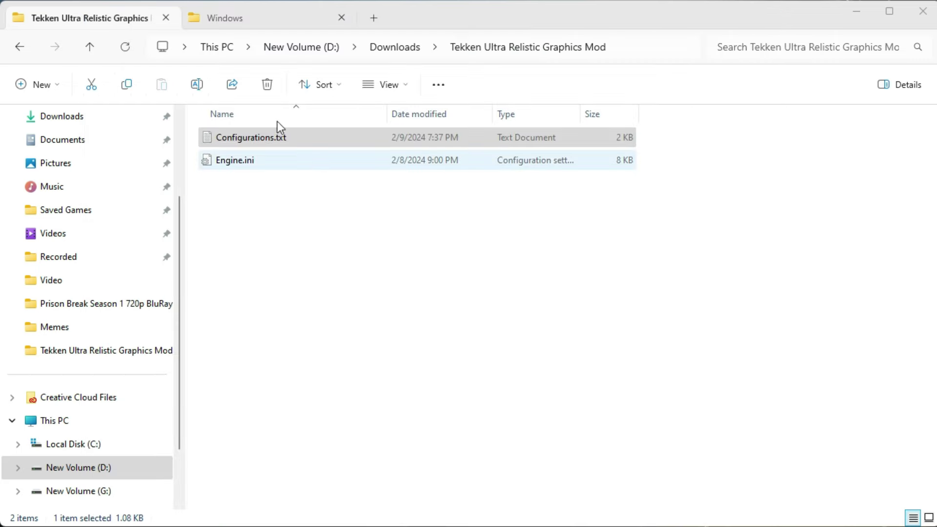
Step: Mark Engine.ini in the Config\Windows folder as read-only and apply
click(234, 18)
right_click(380, 501)
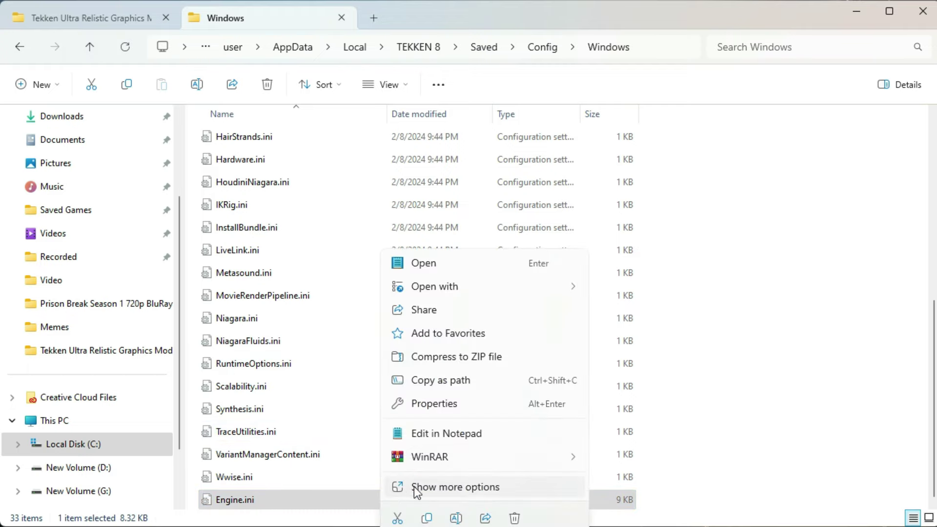
click(484, 487)
click(478, 489)
drag(498, 404, 498, 115)
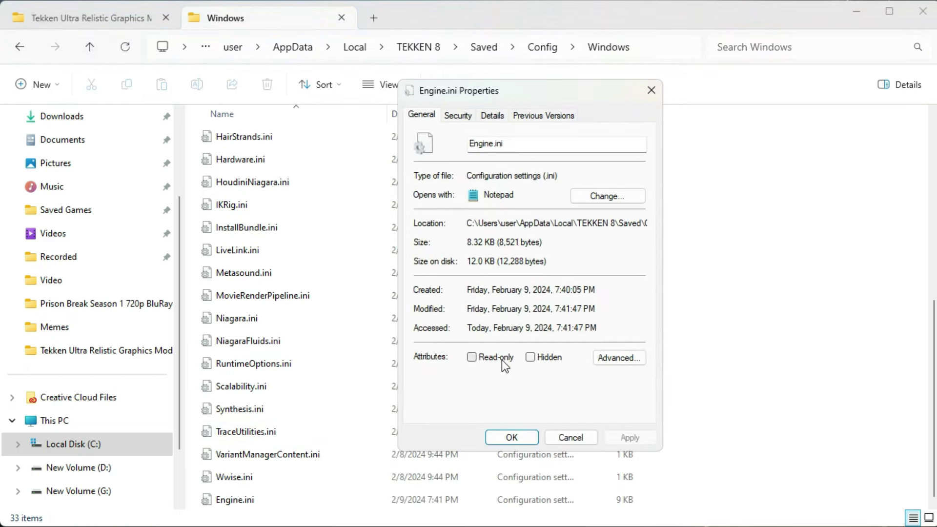
click(458, 372)
click(616, 452)
click(499, 452)
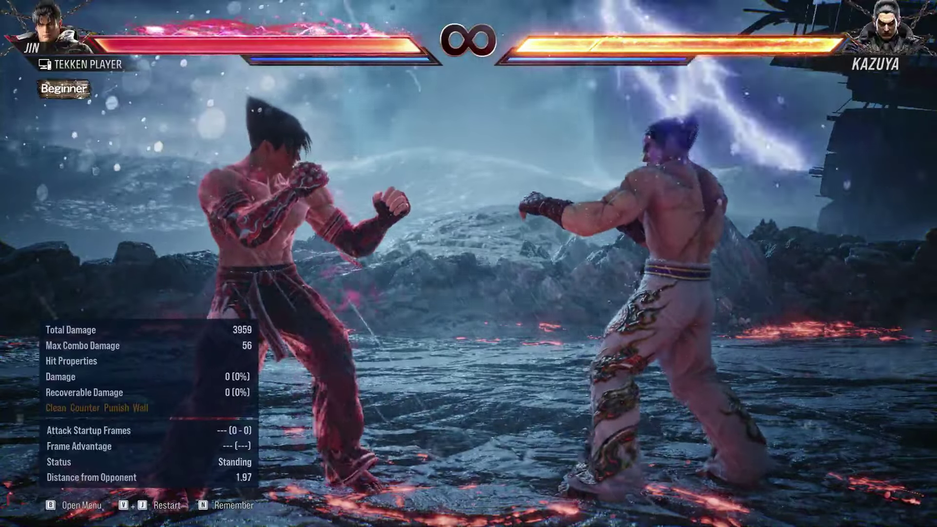
Step: Land low, mid and launcher juggle combos on Kazuya with Jin, then a Power Crush
key(j)
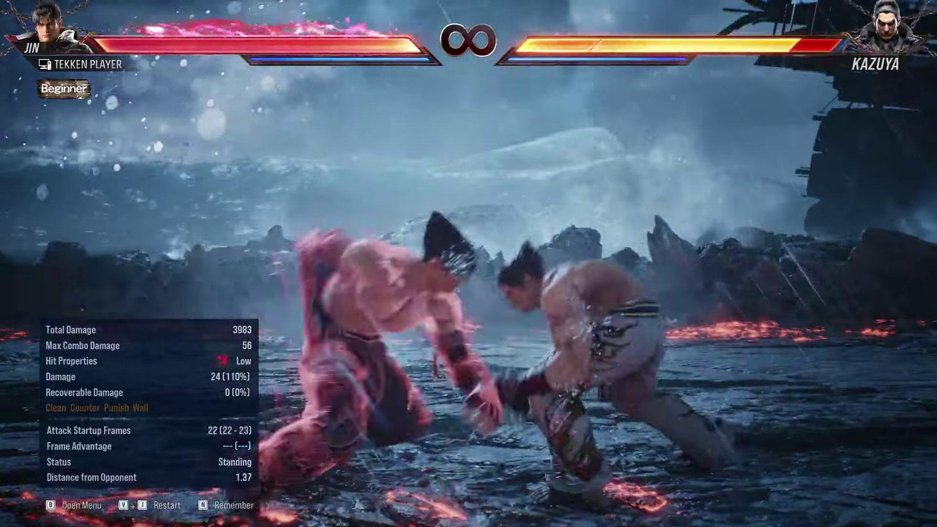
key(i)
key(i)
key(k)
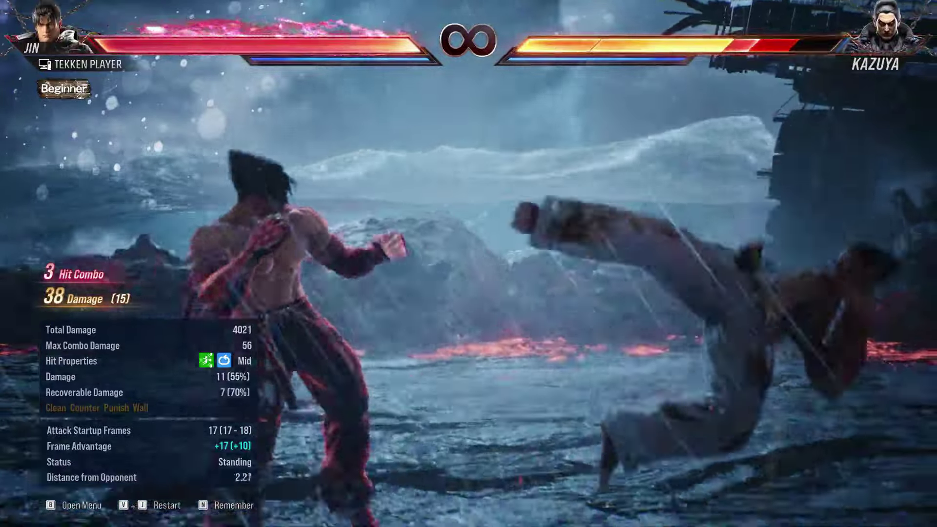
key(k)
key(i)
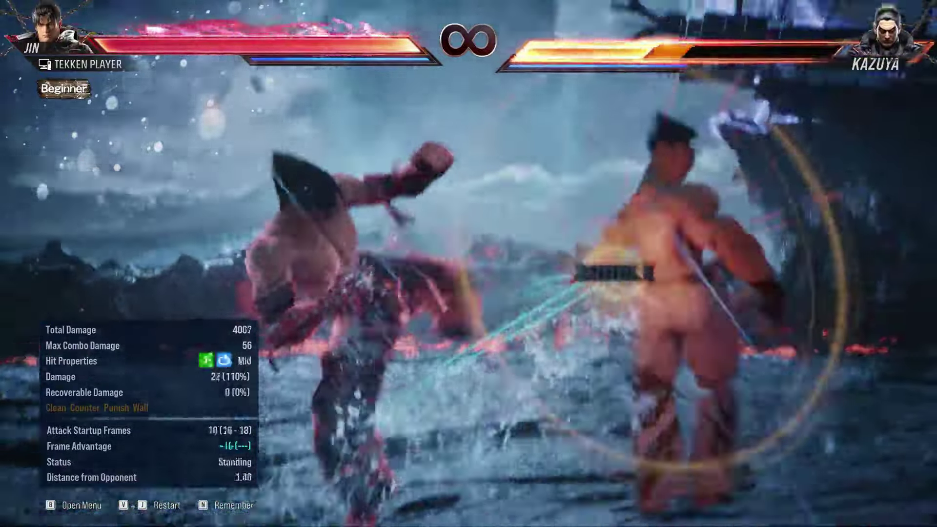
key(i)
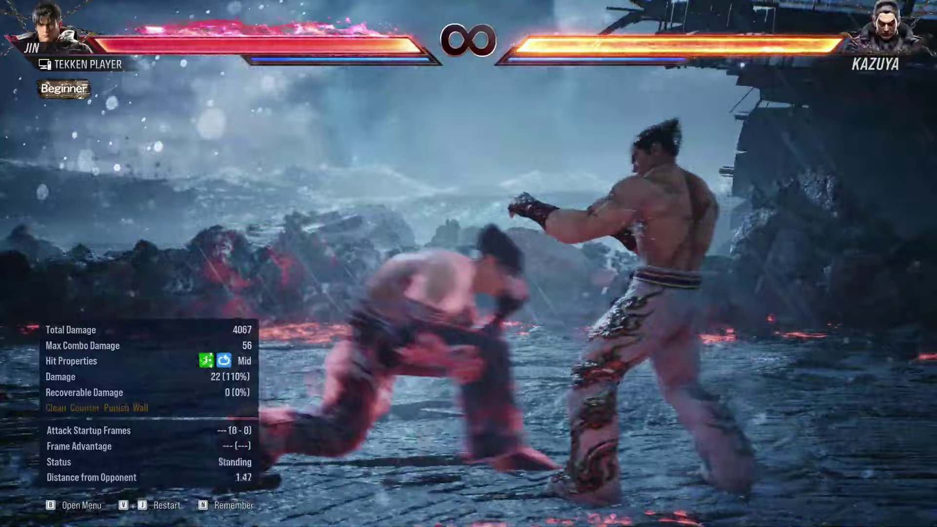
key(i)
key(k)
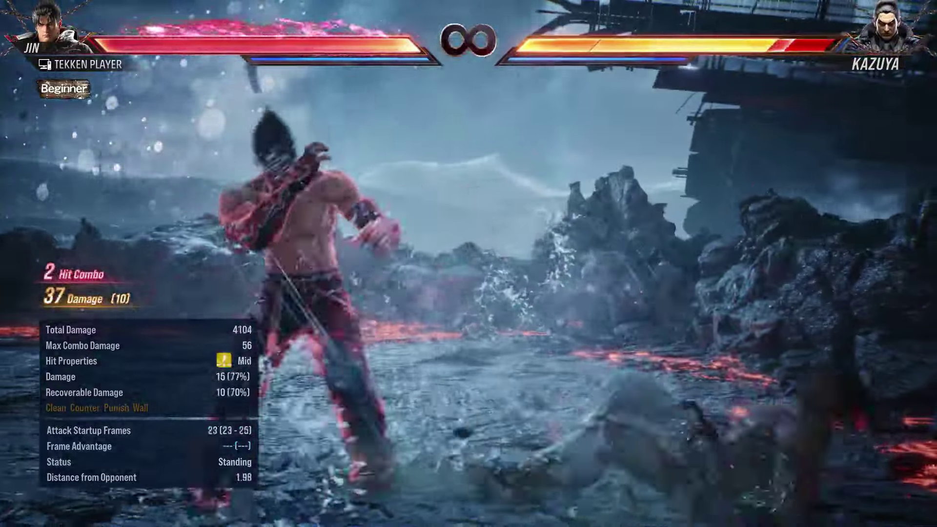
key(w)
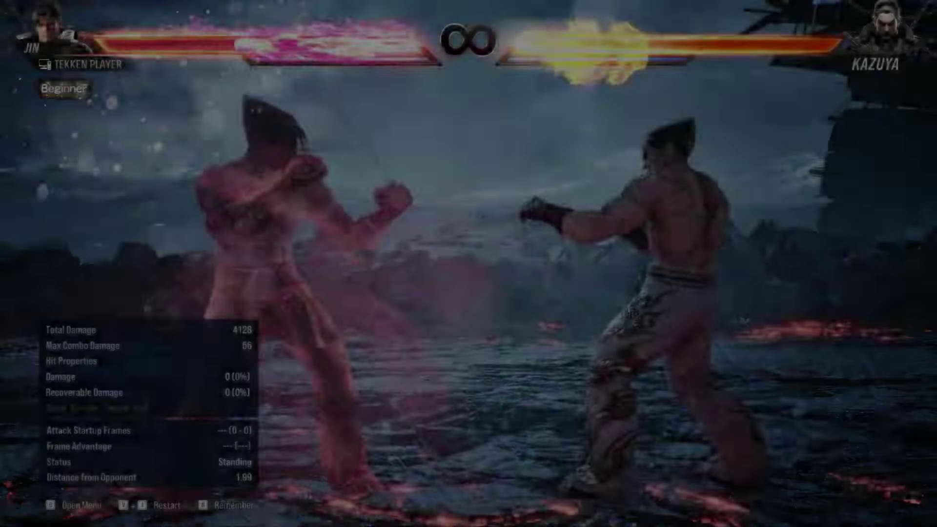
key(u)
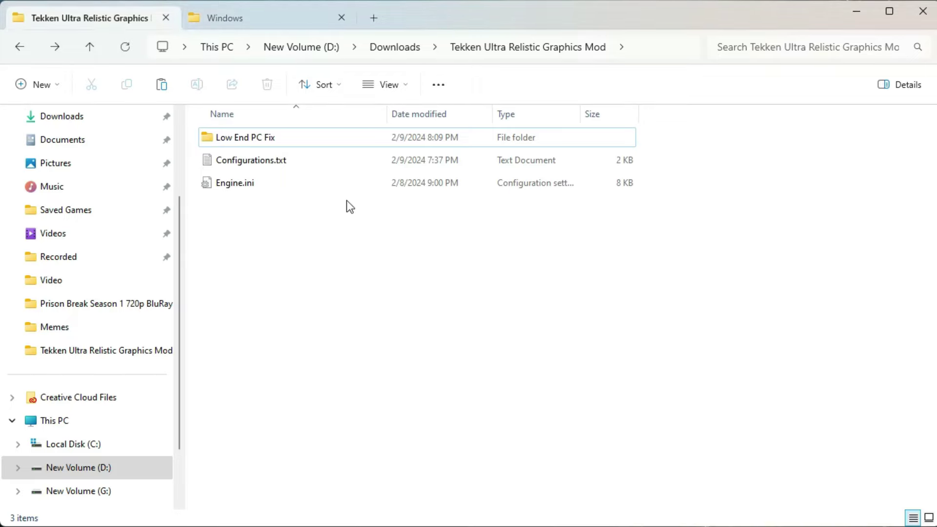
Step: Open GameUserSettings.ini from the Low End PC Fix folder and check its 1280 and 720 resolution values
double_click(333, 133)
click(332, 135)
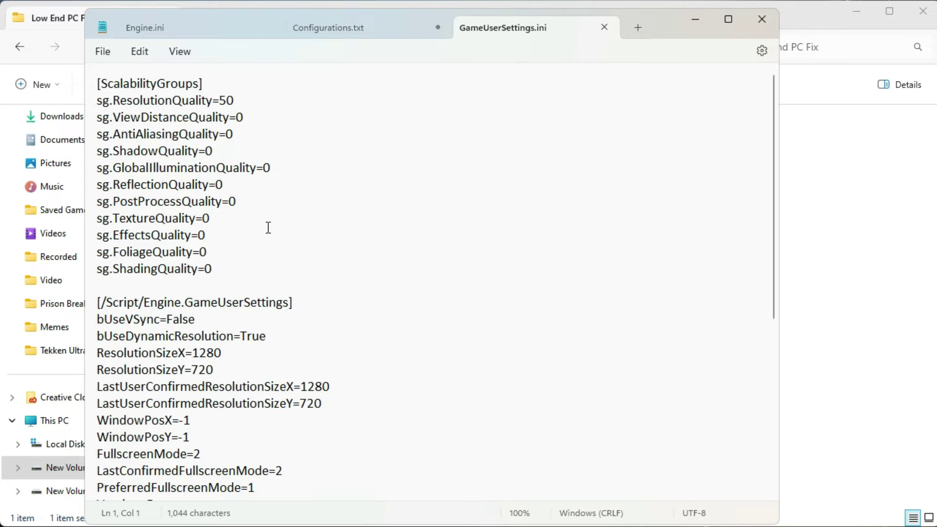
double_click(204, 354)
double_click(205, 370)
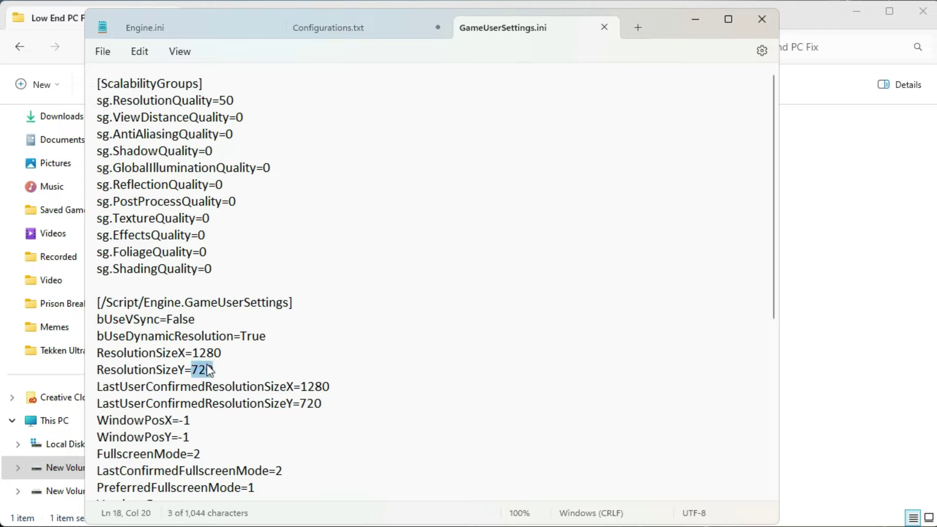
double_click(207, 355)
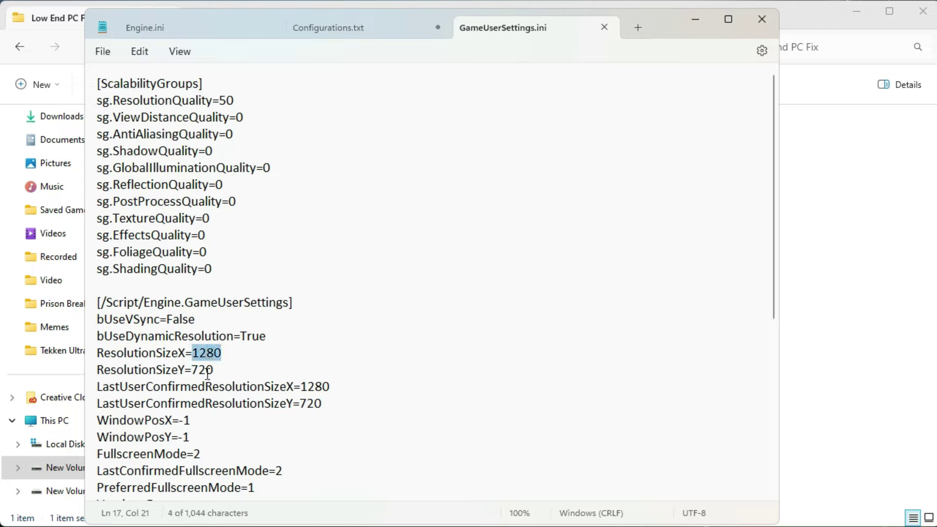
double_click(207, 371)
scroll(331, 263, down, 5)
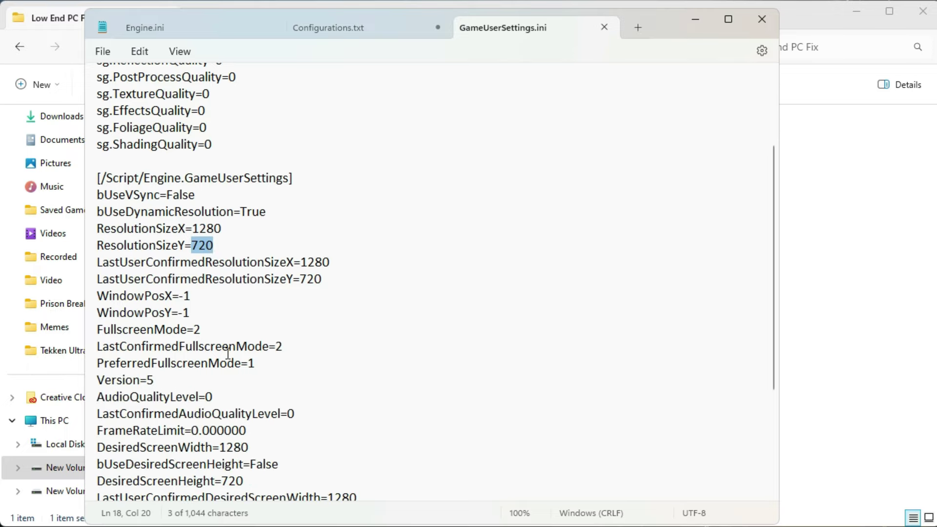
Step: Copy the low-end GameUserSettings.ini into TEKKEN 8's Config\Windows, replacing the existing file
click(763, 16)
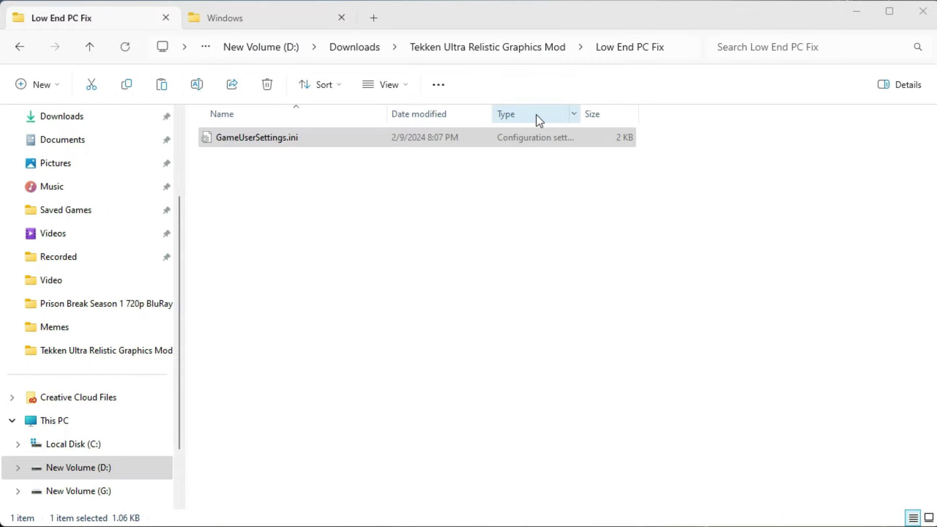
right_click(370, 147)
click(415, 162)
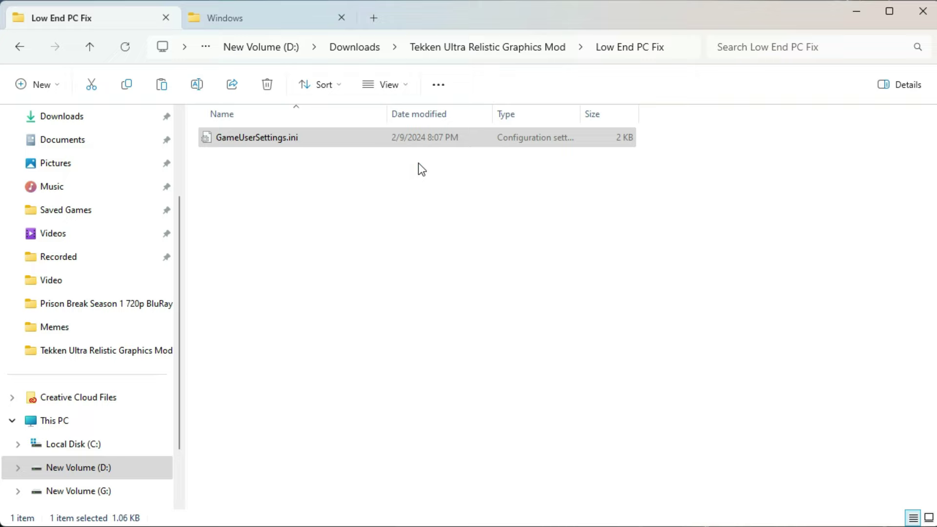
click(262, 22)
right_click(771, 223)
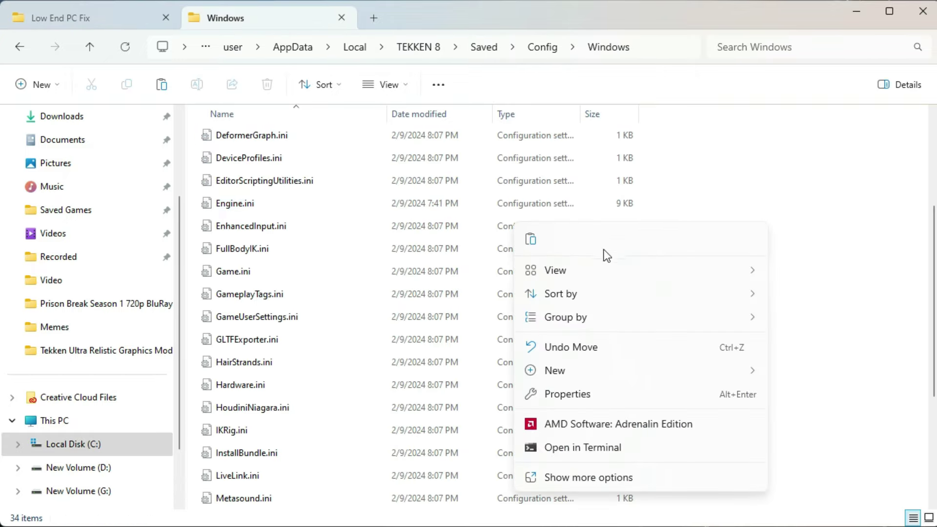
click(541, 239)
click(217, 262)
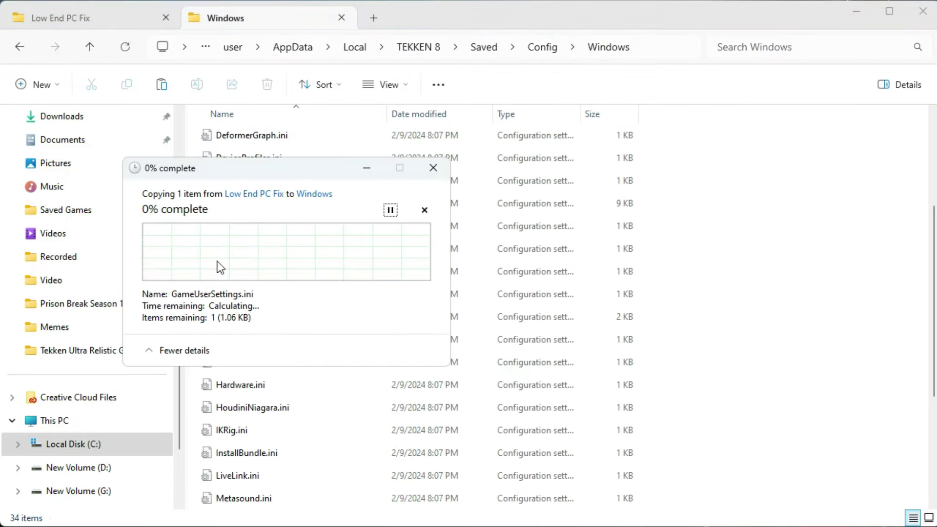
Step: Set the pasted GameUserSettings.ini to read-only in its Properties and apply
right_click(269, 318)
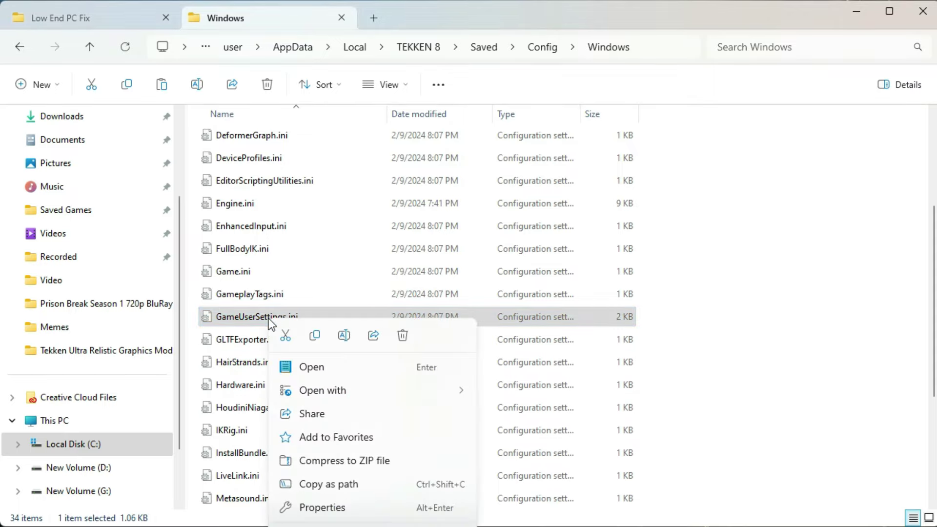
click(317, 525)
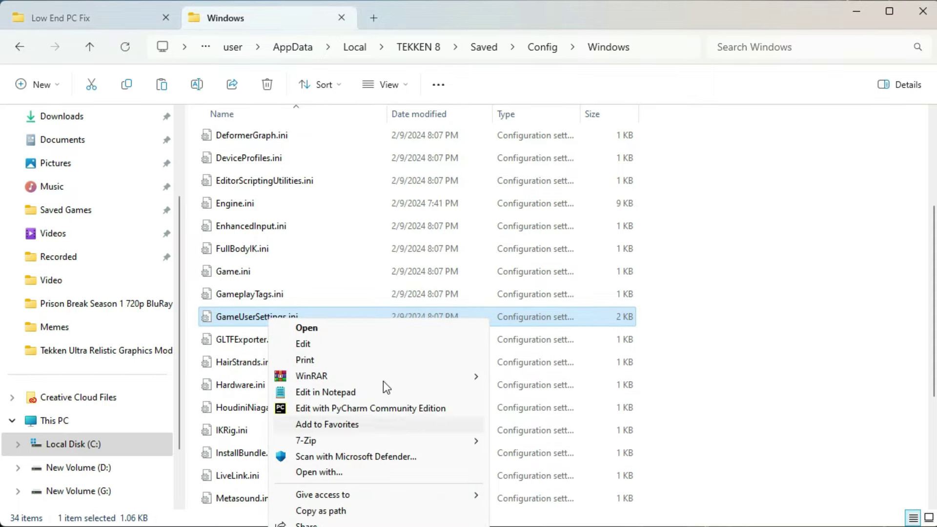
key(r)
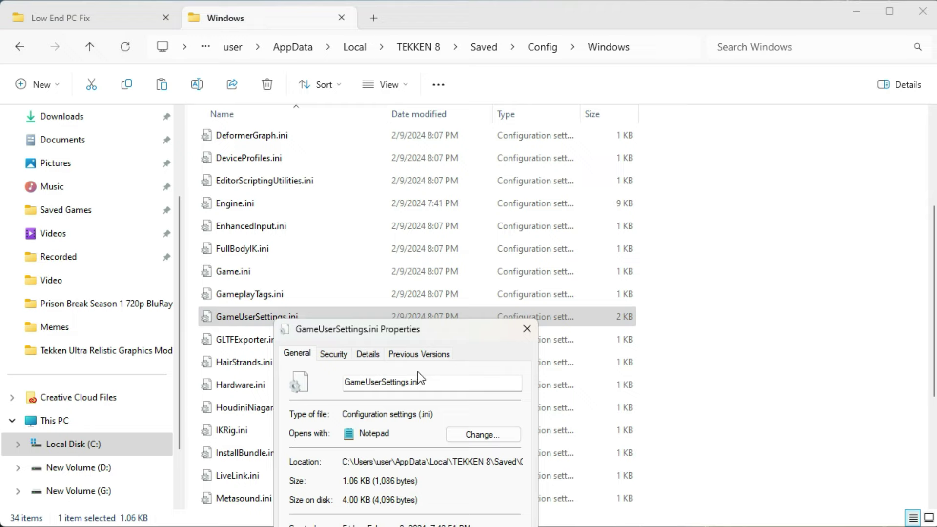
drag(405, 274, 518, 99)
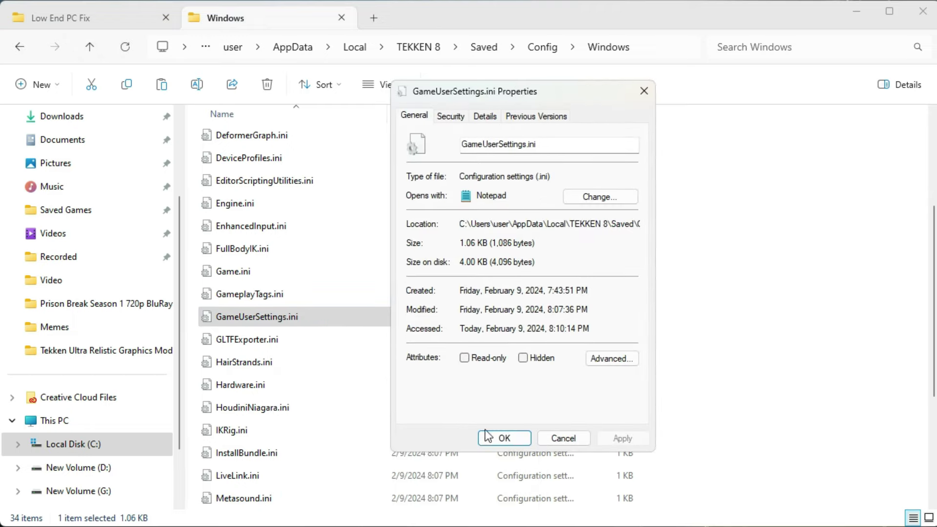
click(490, 361)
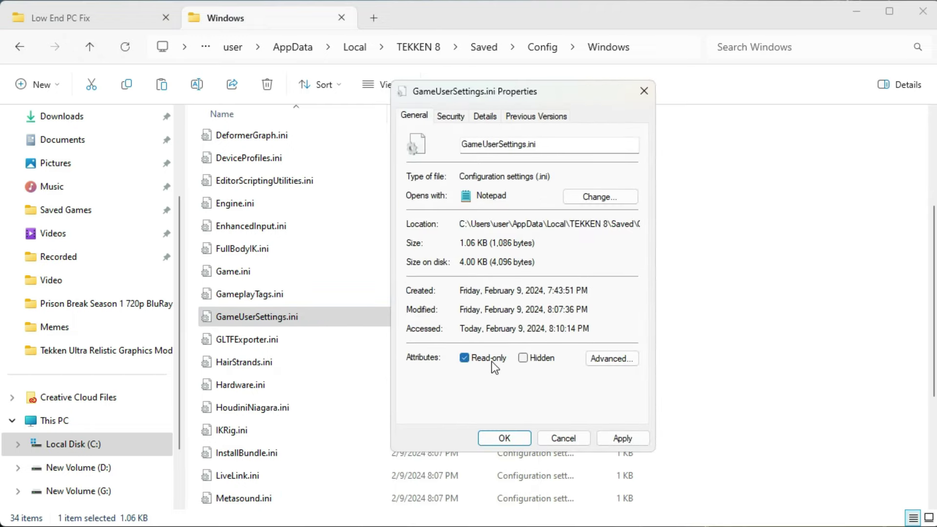
click(614, 442)
click(503, 439)
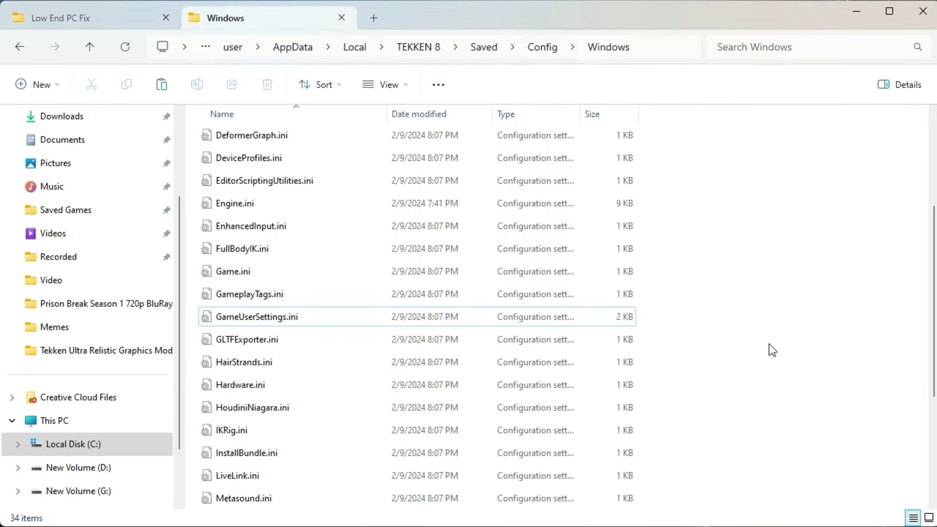